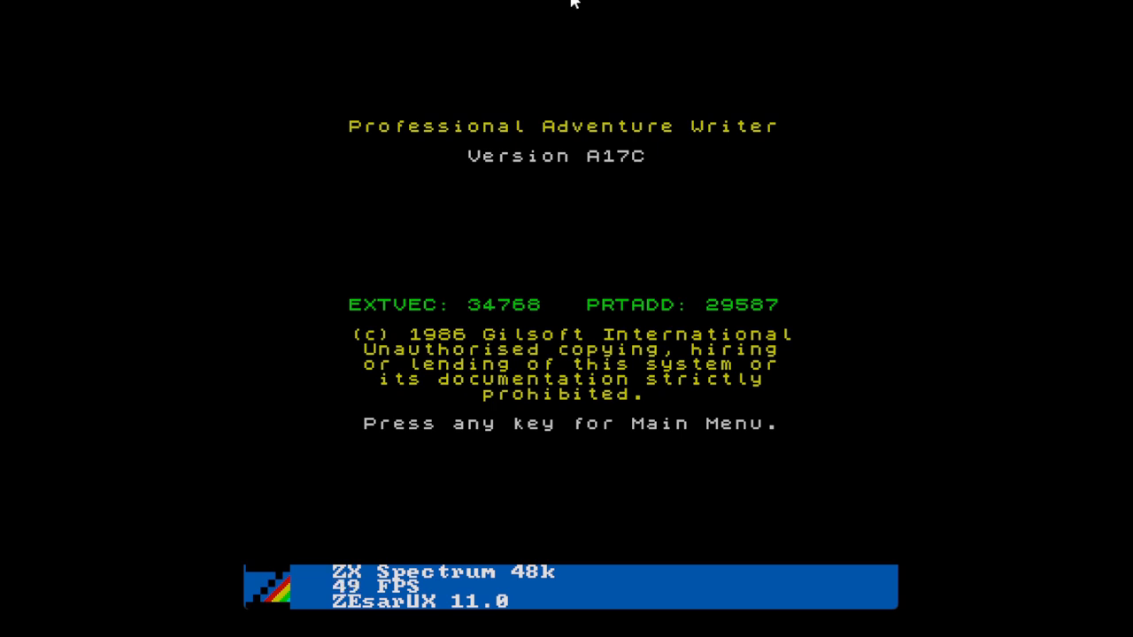
# Step: Dismiss the Professional Adventure Writer title screen in ZEsarUX to reach its main menu
pyautogui.press('Return')
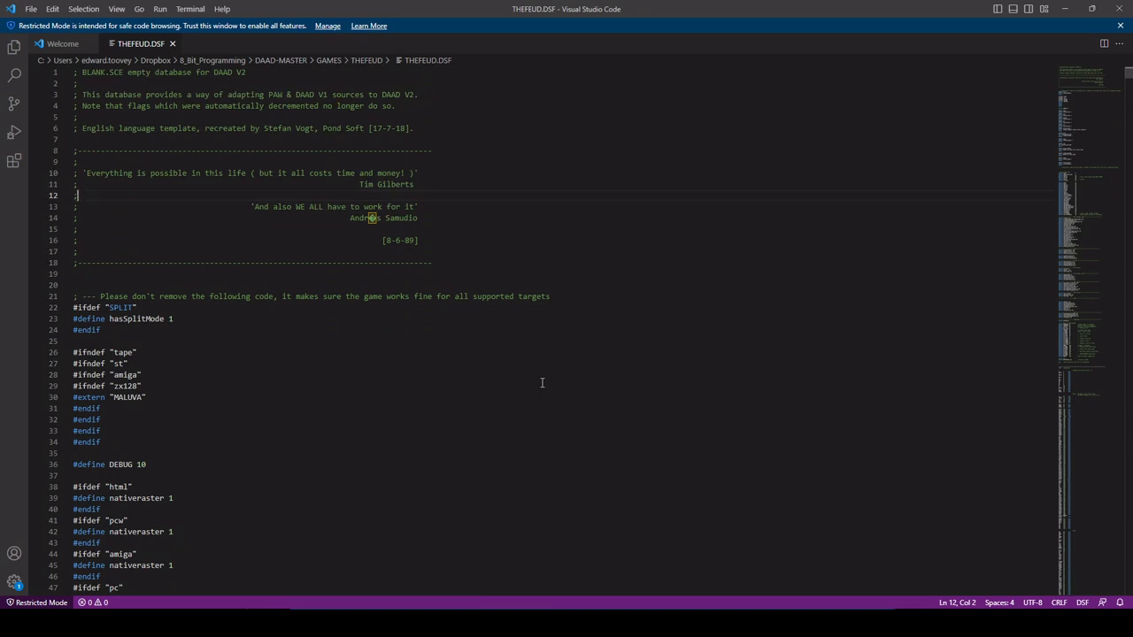
pyautogui.click(541, 384)
pyautogui.scroll(-15, 572, 383)
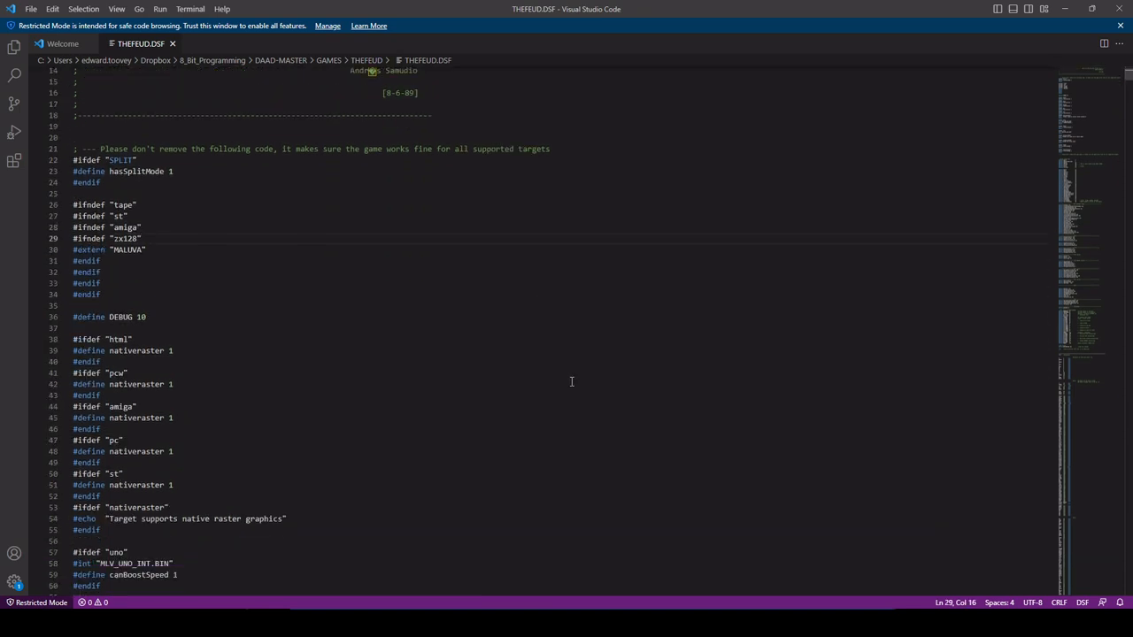
pyautogui.scroll(-20, 584, 386)
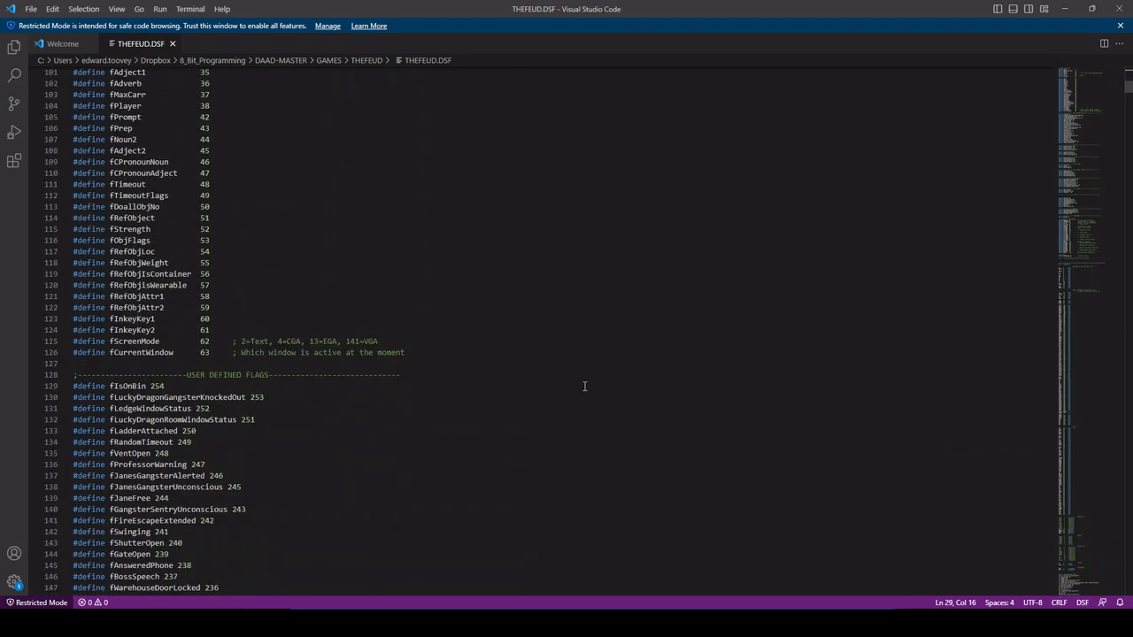
pyautogui.scroll(-15, 584, 386)
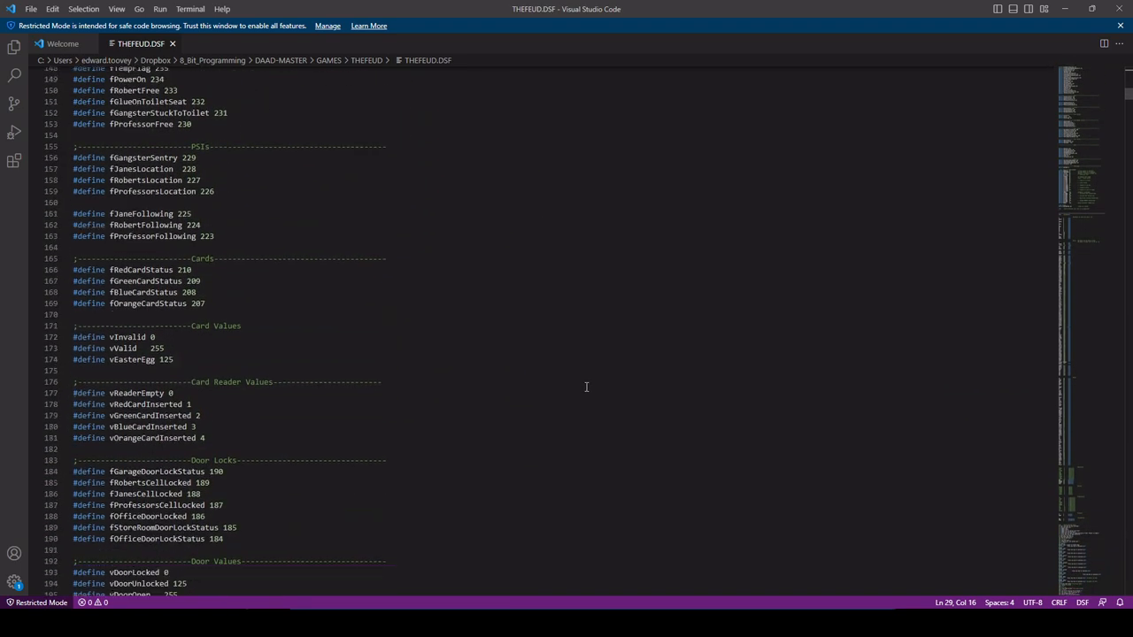
pyautogui.scroll(-20, 586, 387)
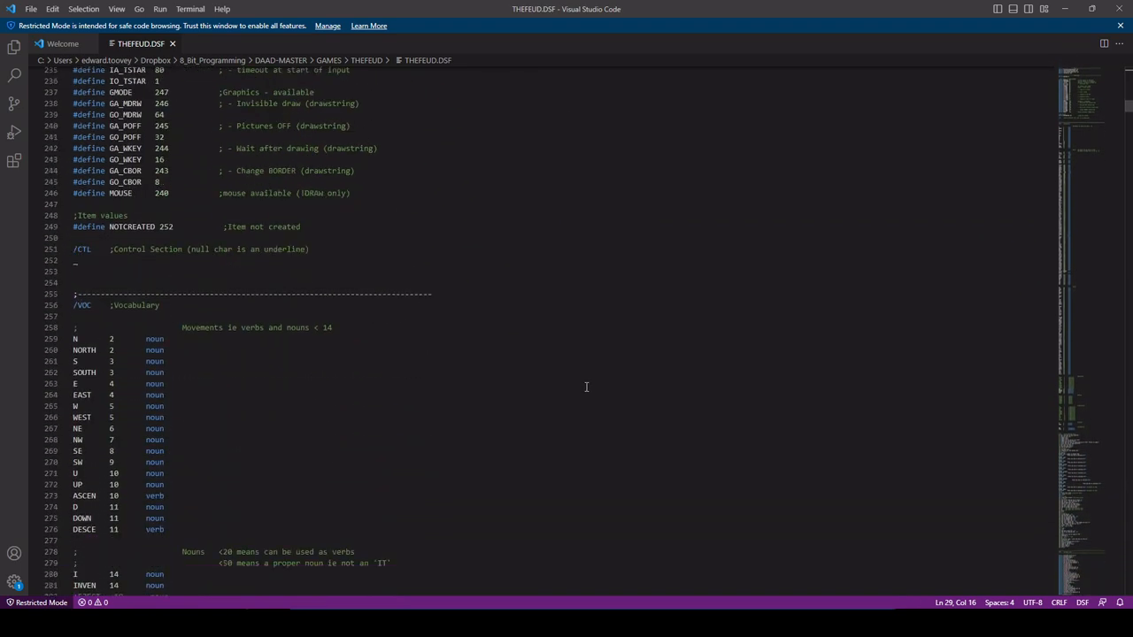
pyautogui.scroll(-20, 586, 387)
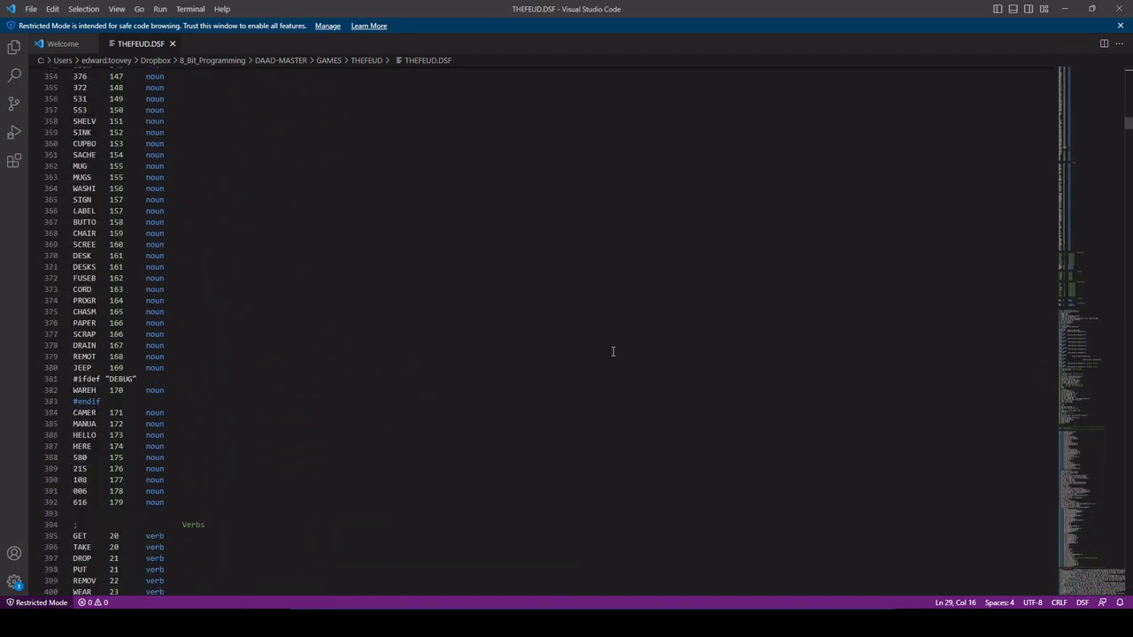
pyautogui.scroll(-20, 619, 352)
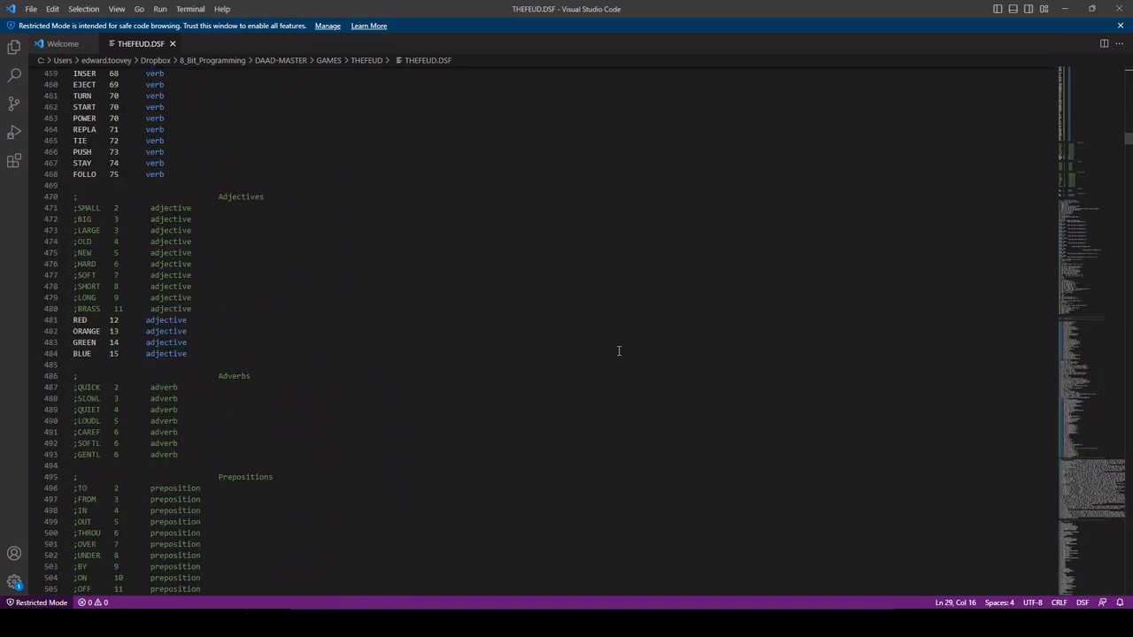
pyautogui.scroll(-15, 619, 350)
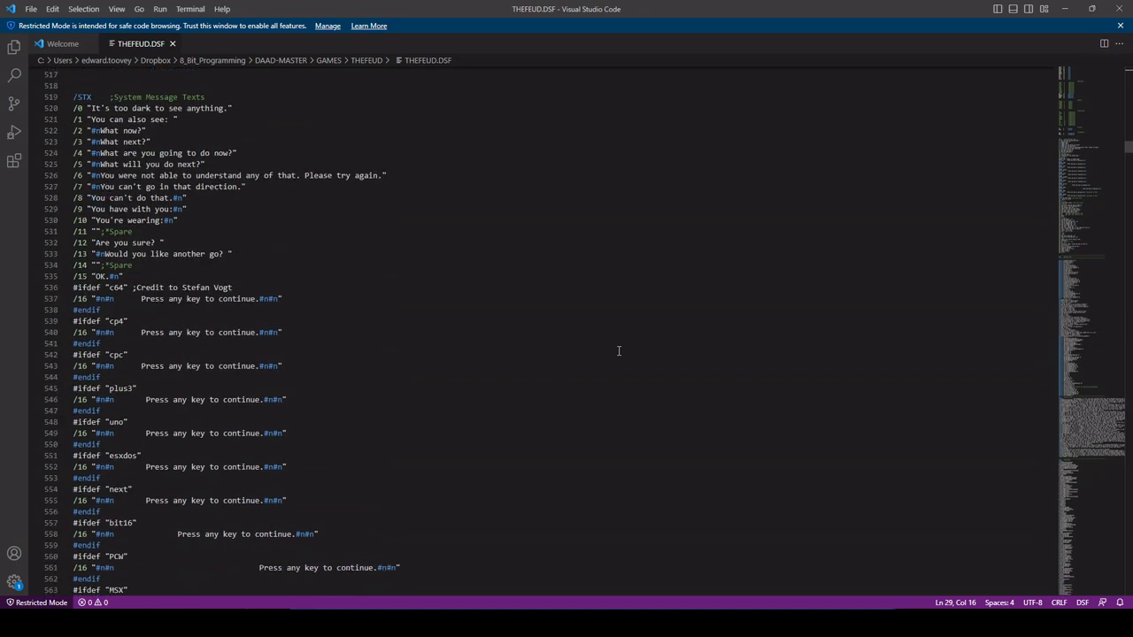
pyautogui.scroll(-1, 618, 351)
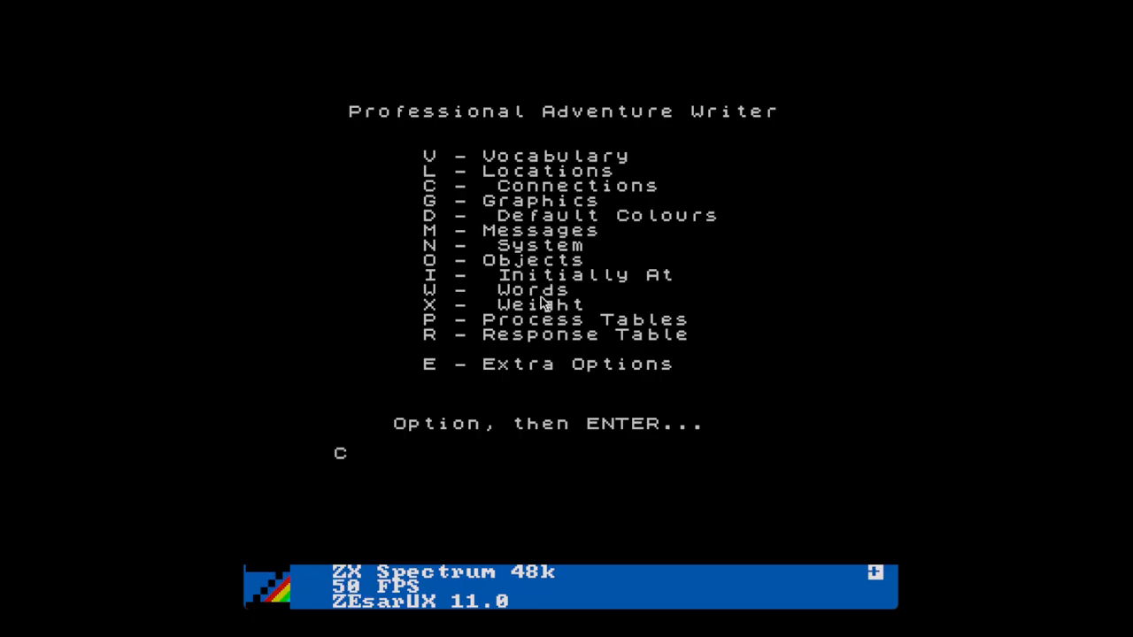
pyautogui.write('L')
pyautogui.press('Return')
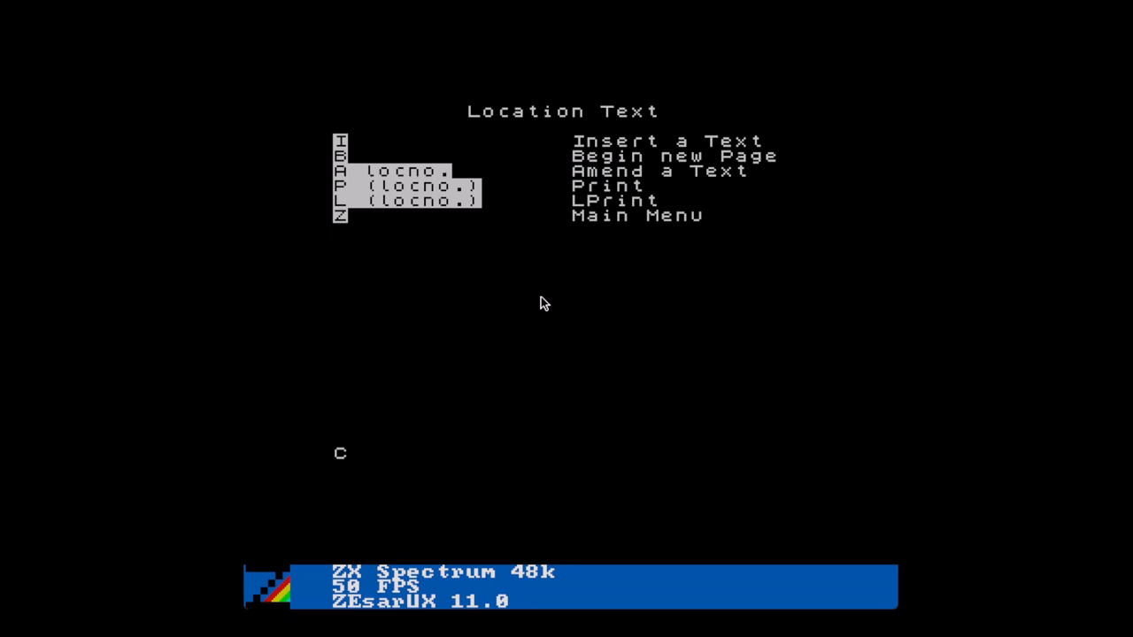
pyautogui.write('Z')
pyautogui.press('Return')
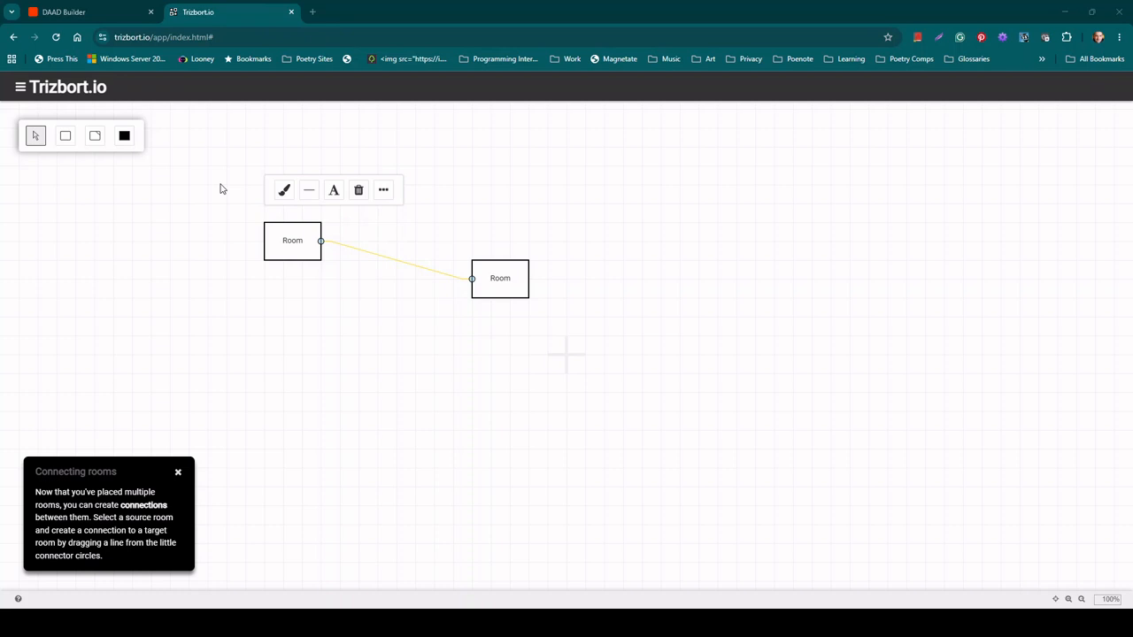
# Step: Switch from Trizbort.io to the browser tab holding the DAAD Builder project
pyautogui.click(117, 11)
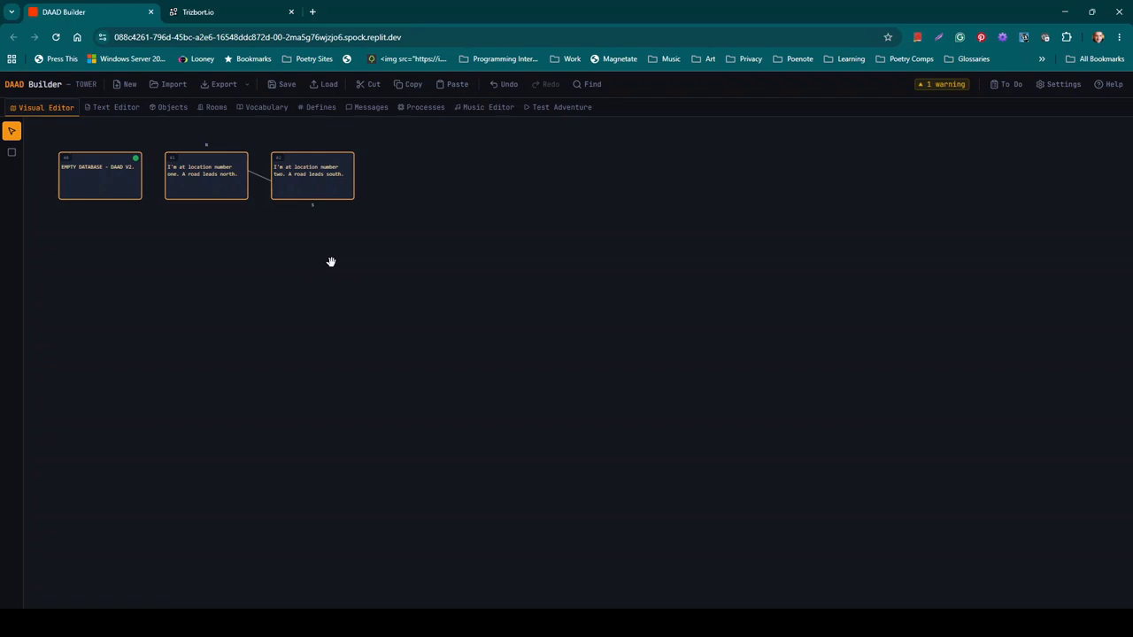
# Step: Create a new DAAD Builder project named TOWER, keeping English as its language
pyautogui.click(130, 84)
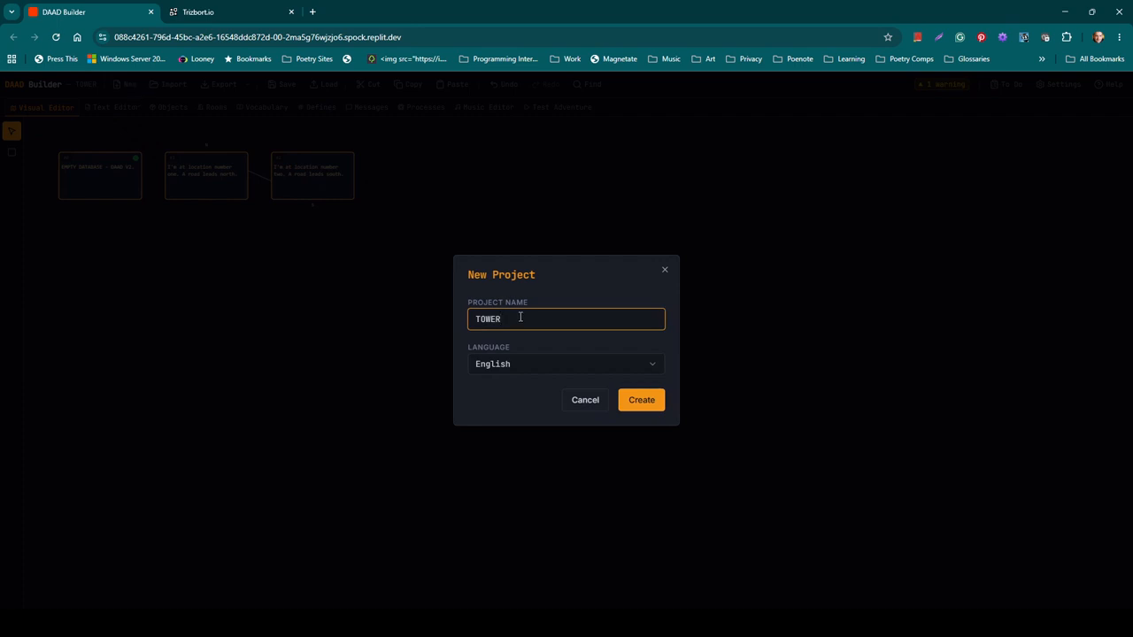
pyautogui.click(541, 358)
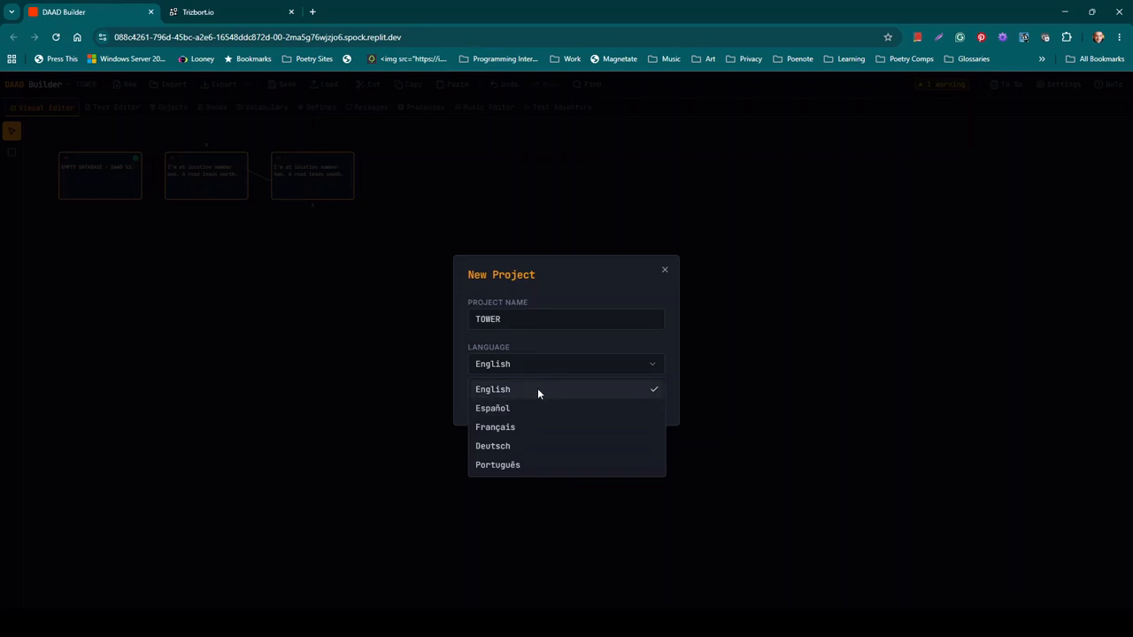
pyautogui.click(577, 335)
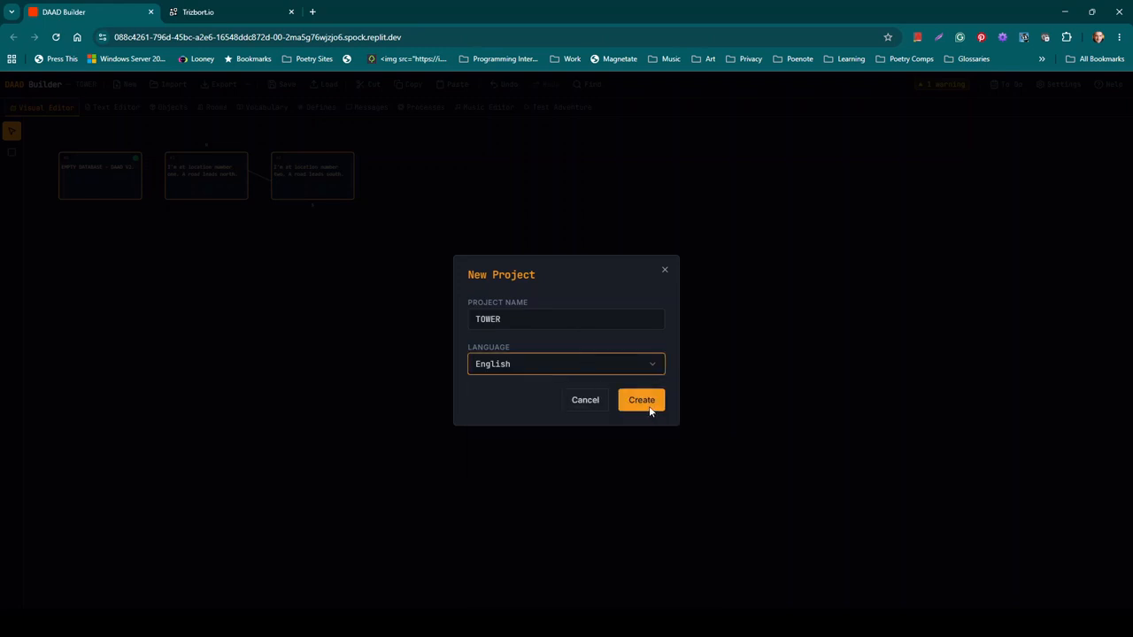
pyautogui.click(642, 402)
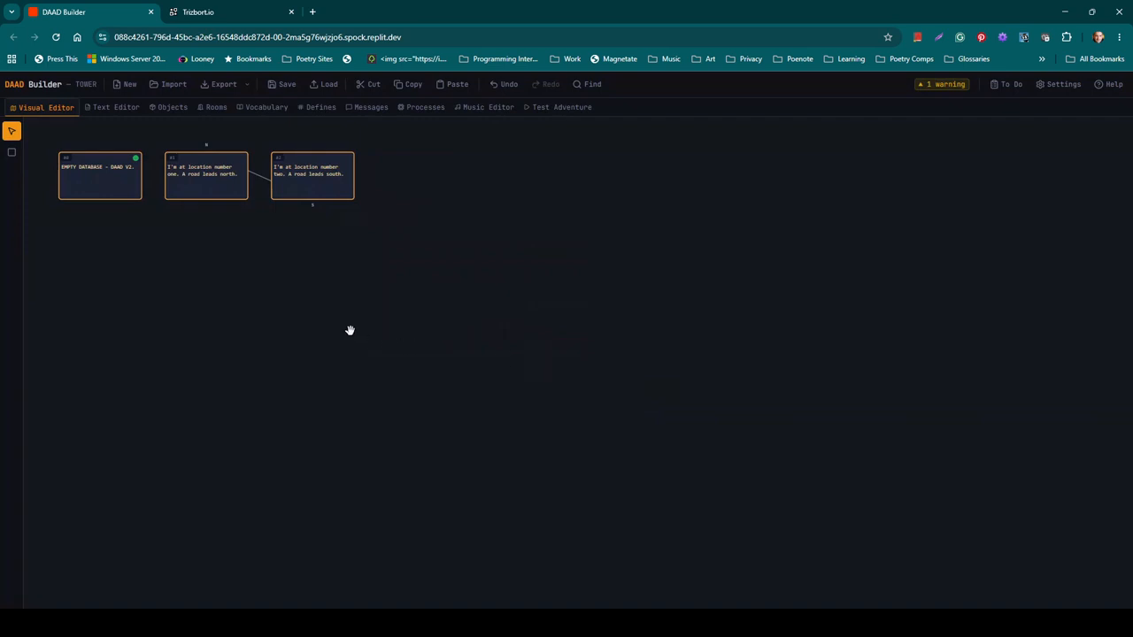
# Step: Inspect rooms #1 and #0, then move room #1 directly below room #2
pyautogui.click(209, 187)
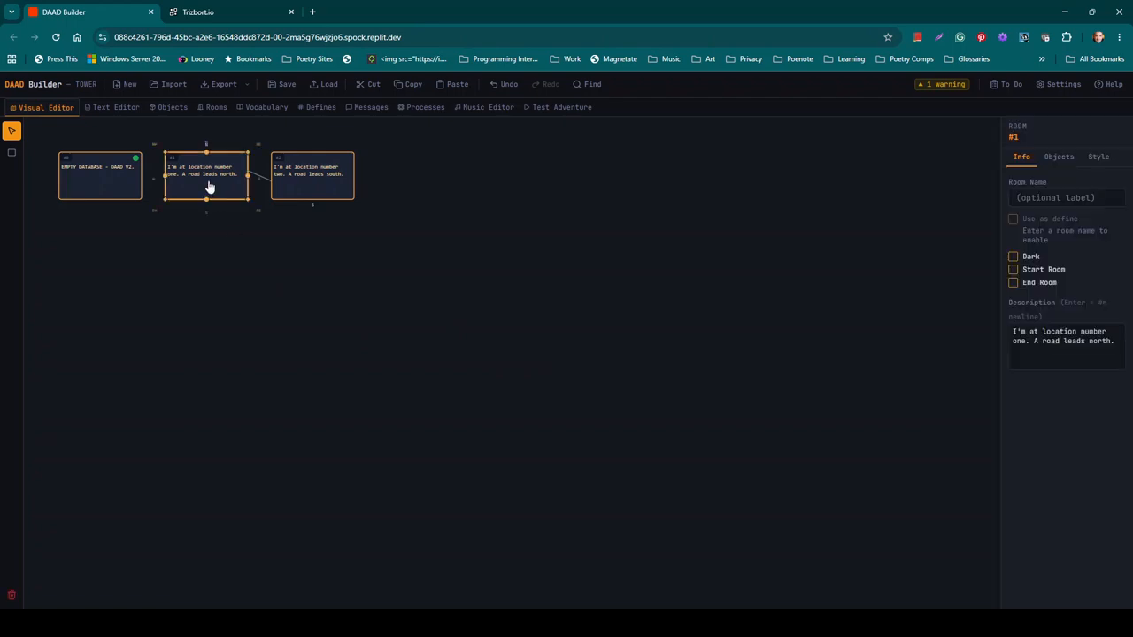
pyautogui.click(104, 179)
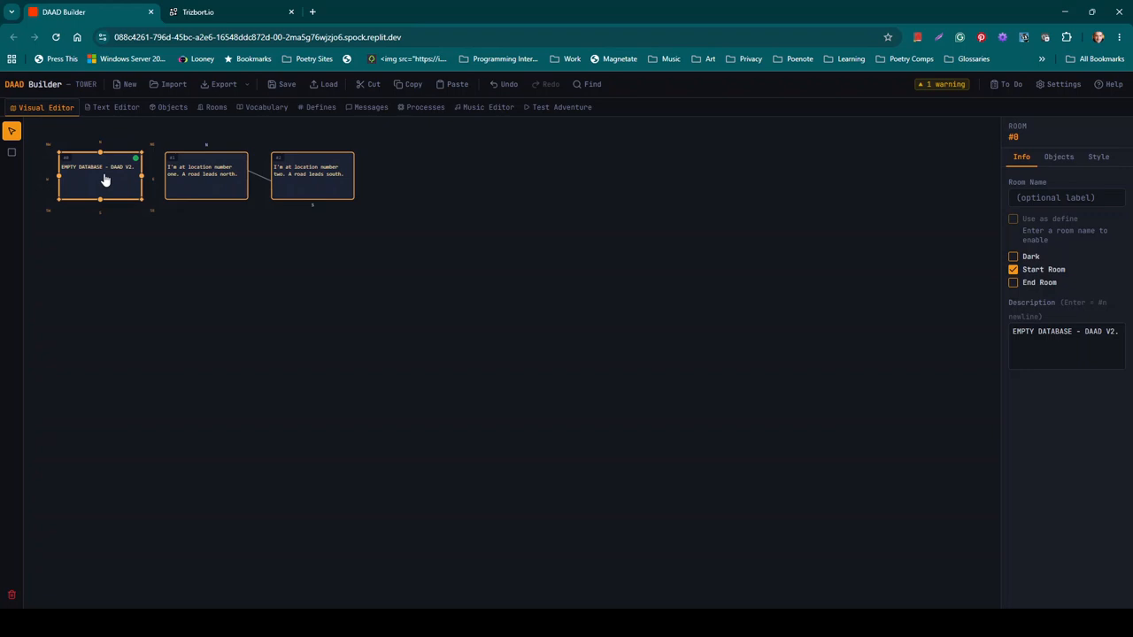
pyautogui.click(196, 181)
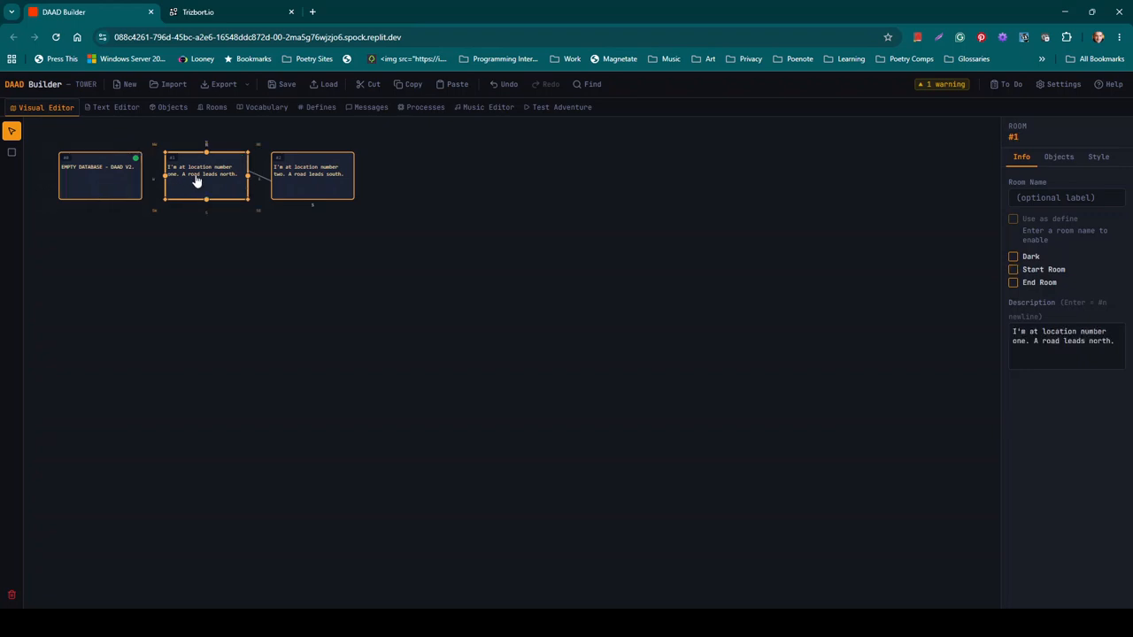
pyautogui.moveTo(196, 181); pyautogui.dragTo(301, 298)
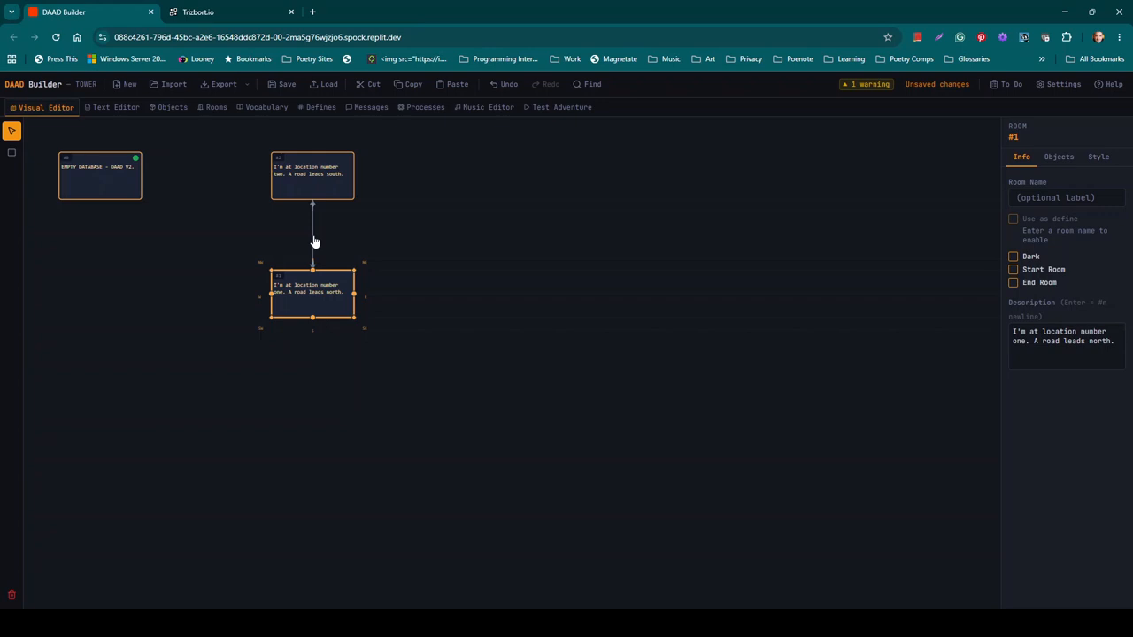
# Step: Add Room 3 right of room #2 and Room 4 right of room #1, then select all rooms
pyautogui.click(13, 154)
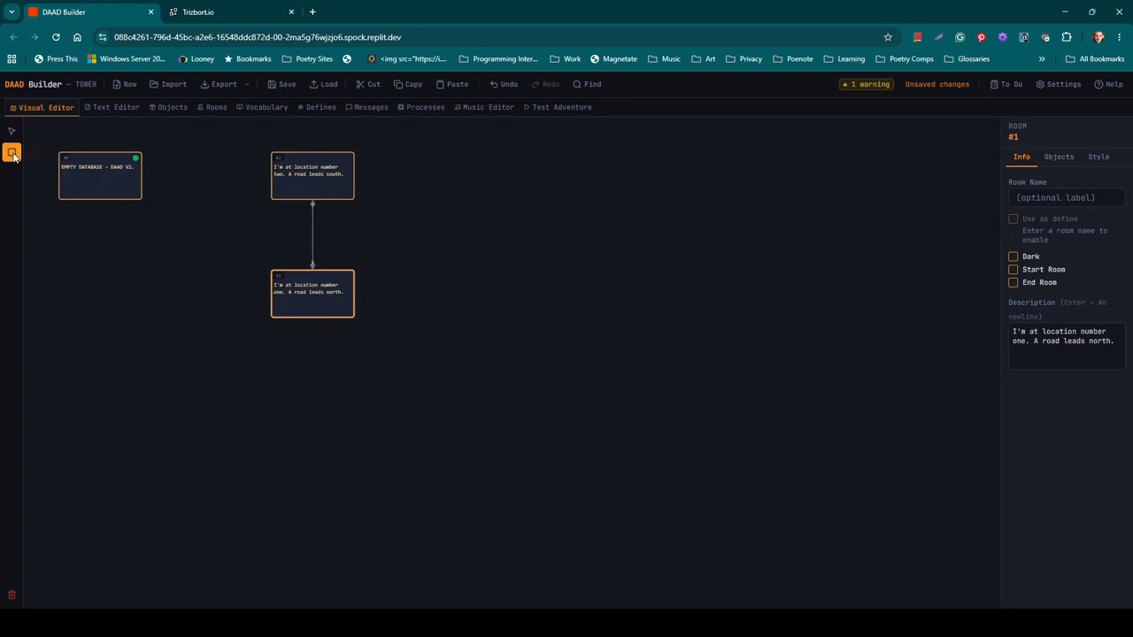
pyautogui.click(424, 165)
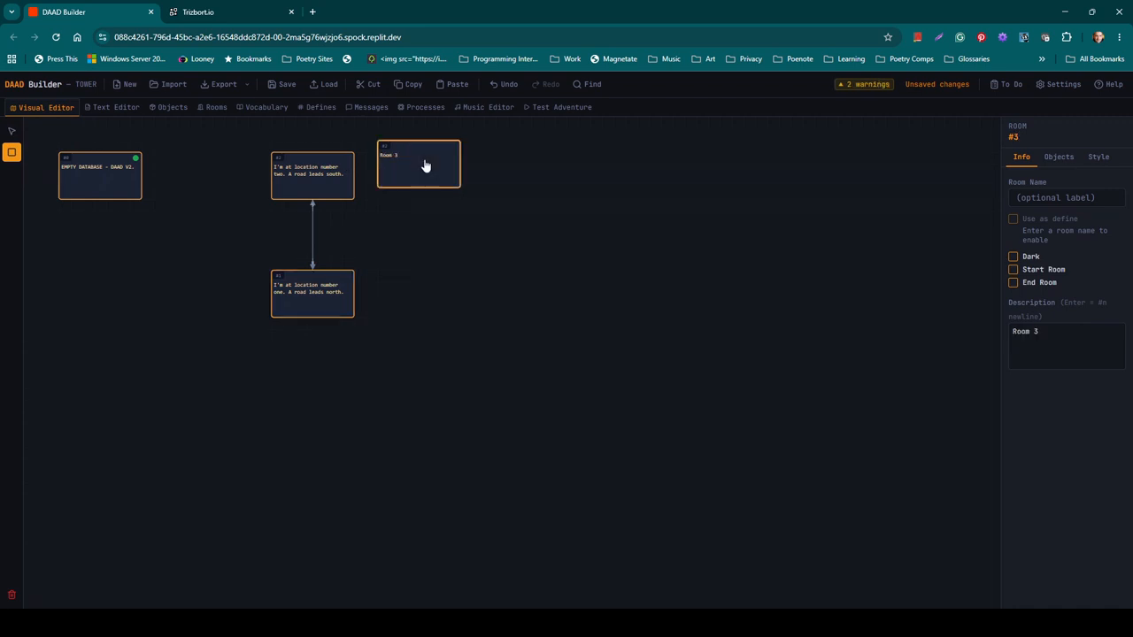
pyautogui.click(442, 302)
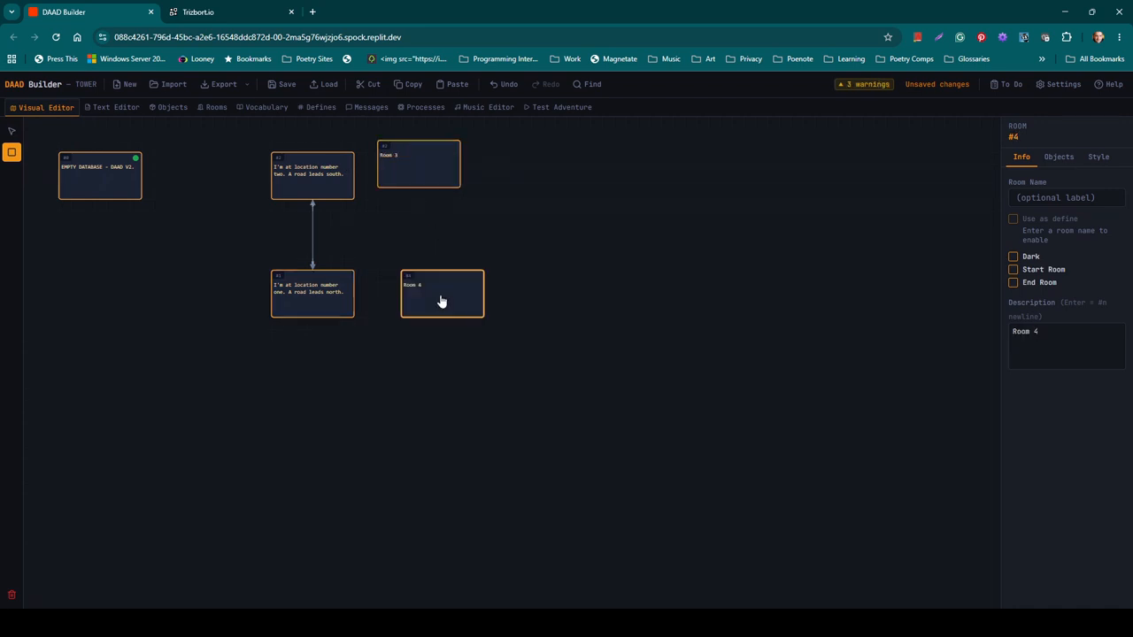
pyautogui.click(16, 137)
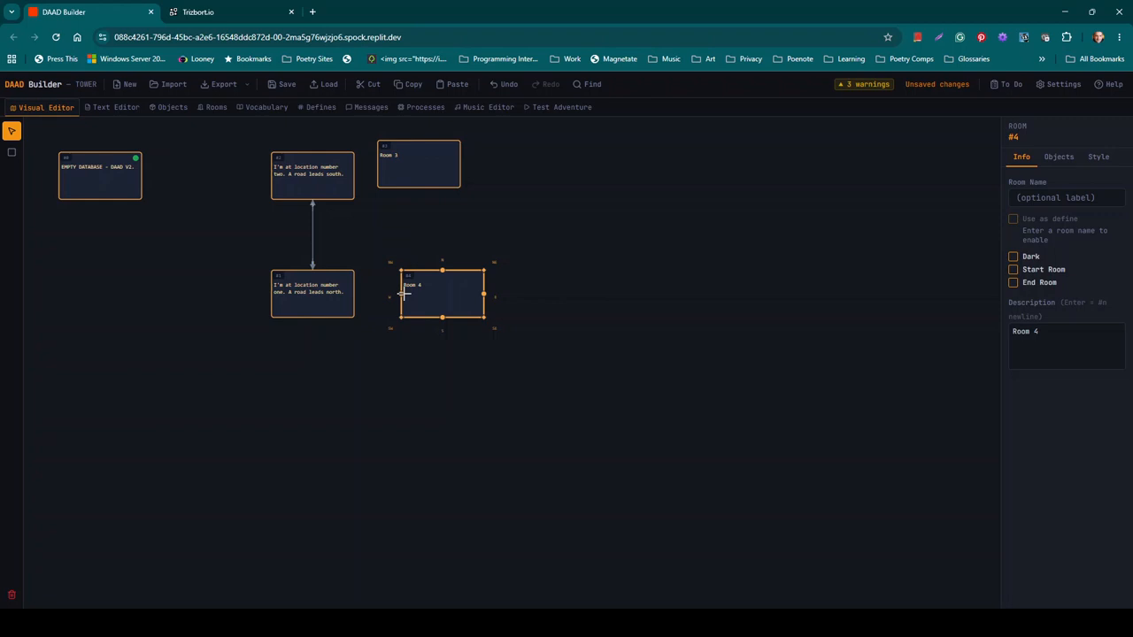
pyautogui.hotkey('ctrl', 'a')
# Step: Connect Room 4 to room #1 and north to Room 3, then view the TOWER.DSF source
pyautogui.moveTo(401, 293); pyautogui.dragTo(354, 293)
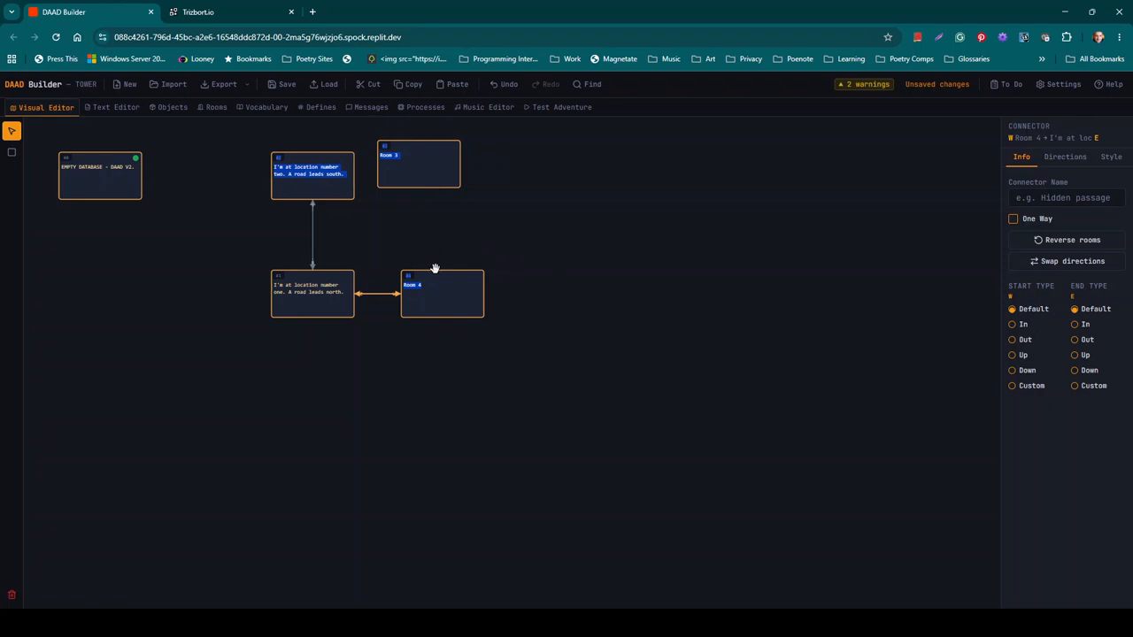
pyautogui.click(441, 297)
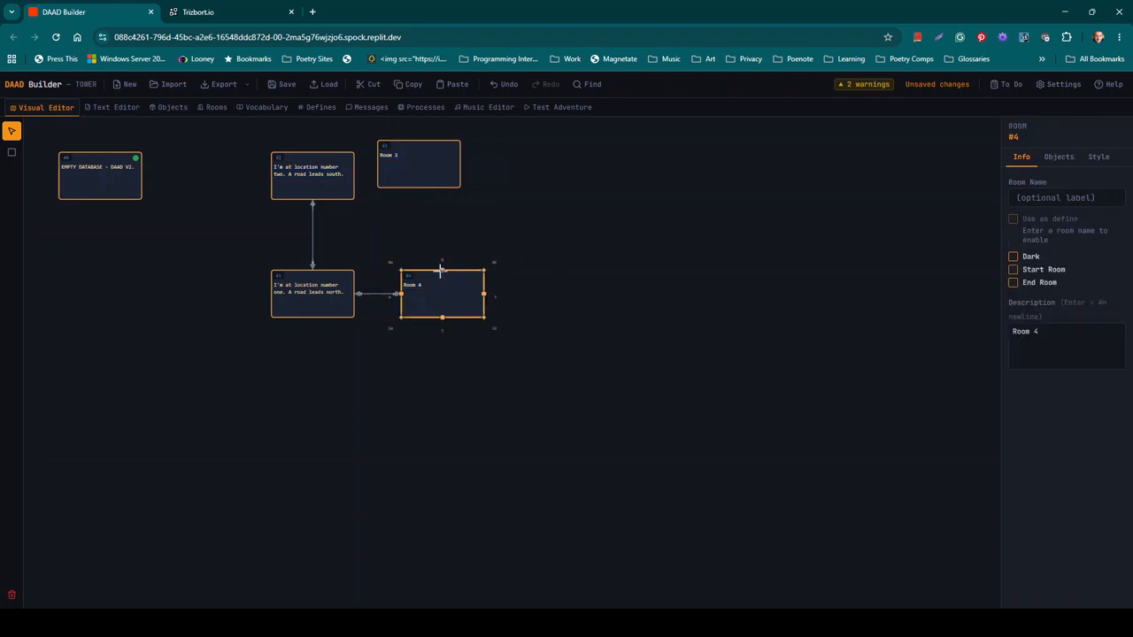
pyautogui.moveTo(441, 270); pyautogui.dragTo(437, 184)
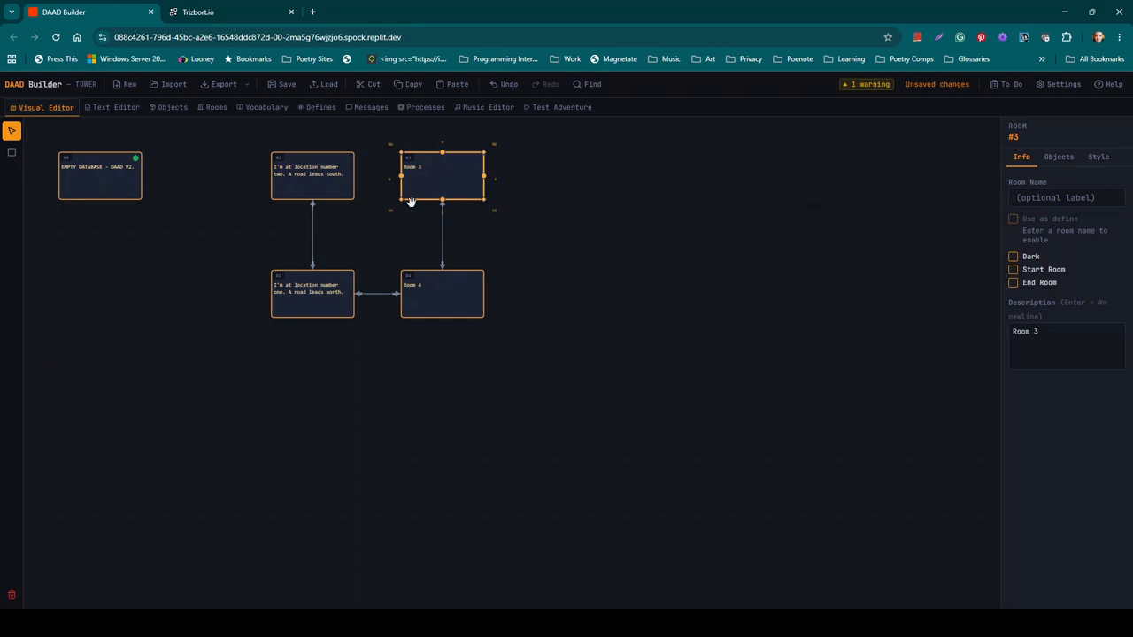
pyautogui.click(103, 107)
pyautogui.click(183, 254)
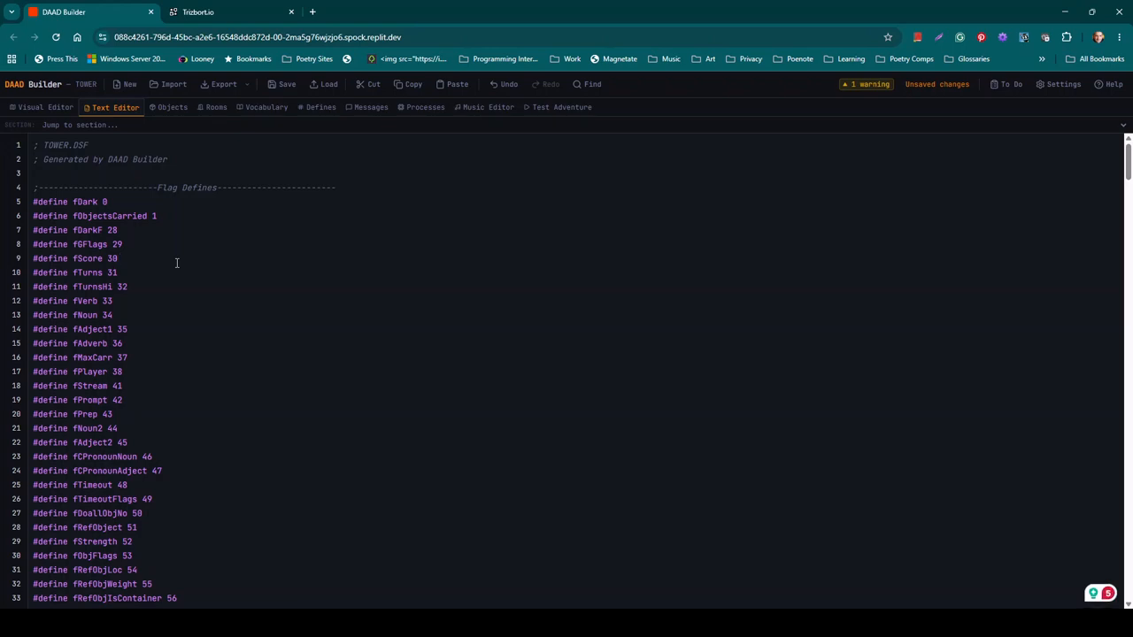
pyautogui.scroll(-12, 177, 263)
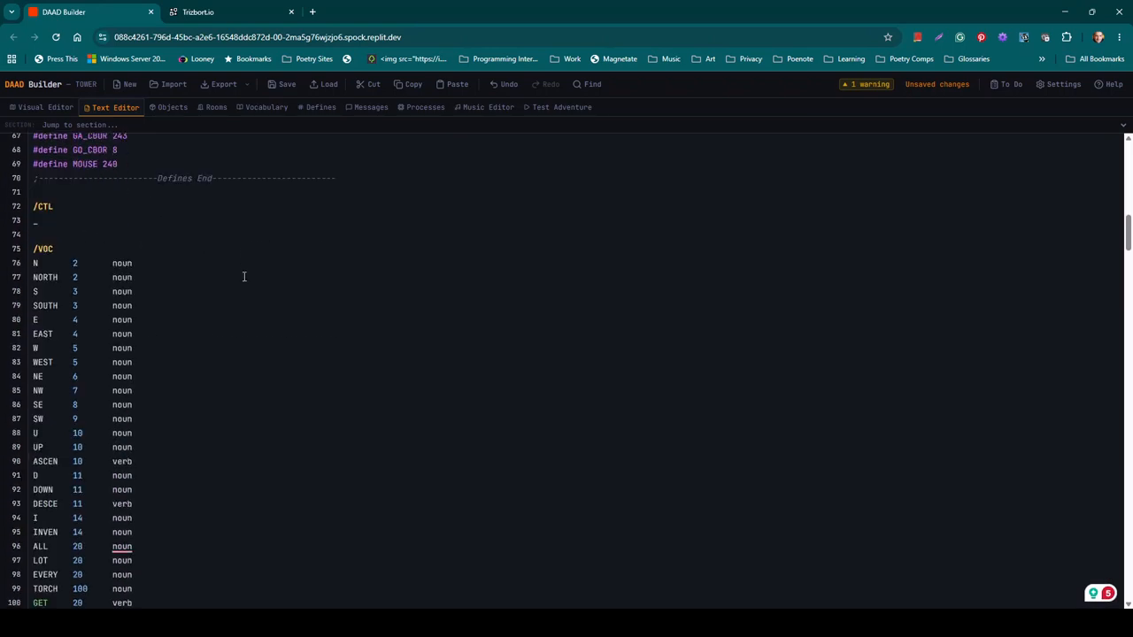
pyautogui.scroll(-20, 244, 276)
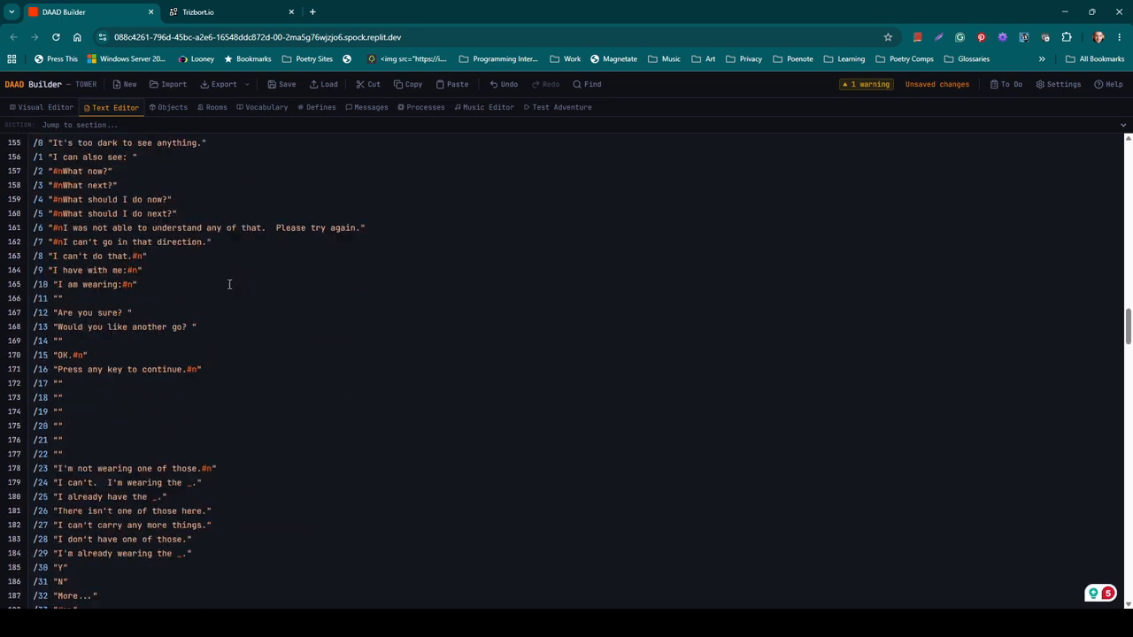
pyautogui.scroll(-5, 229, 284)
pyautogui.scroll(1, 227, 287)
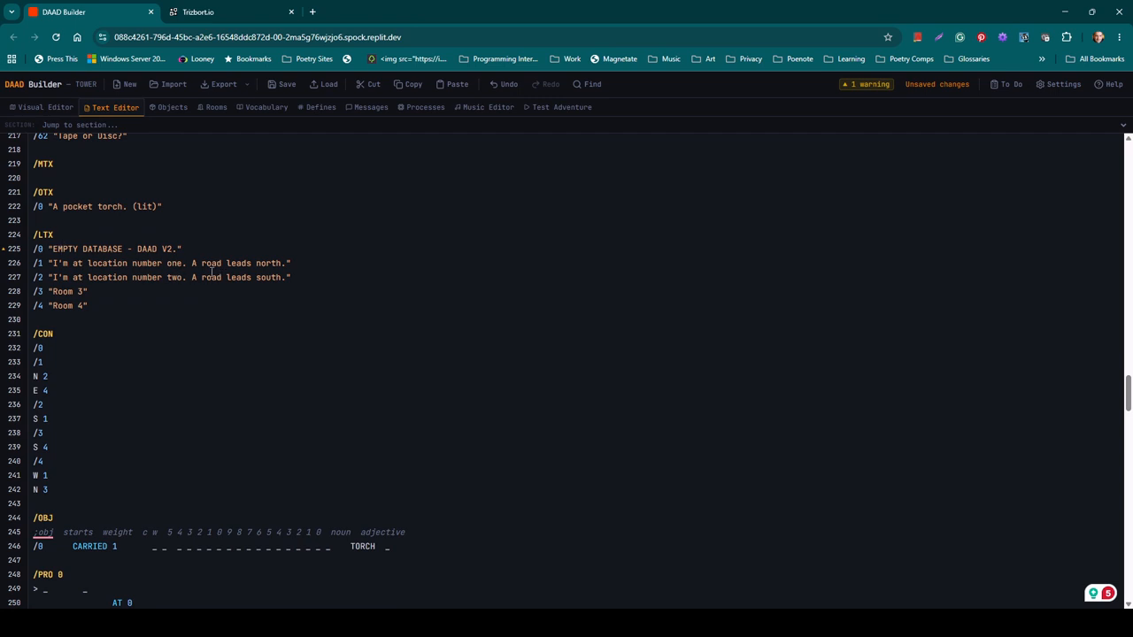
pyautogui.click(95, 306)
pyautogui.click(60, 490)
# Step: Start a new object in Room 3 from Objects, cancel it, and open the Rooms editor
pyautogui.click(171, 109)
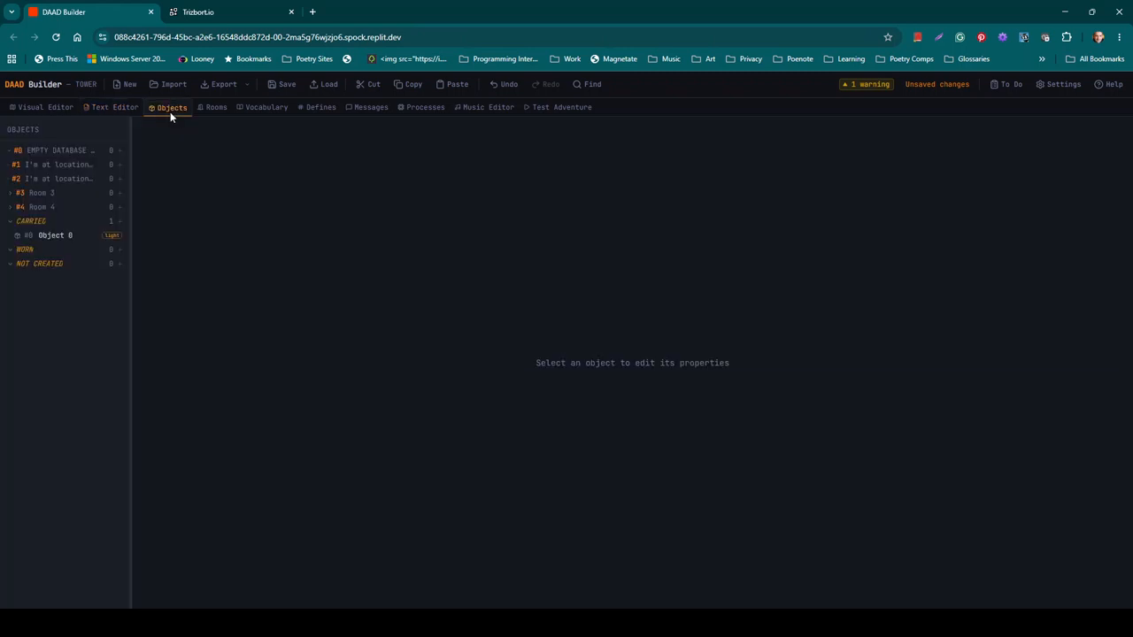
pyautogui.click(119, 192)
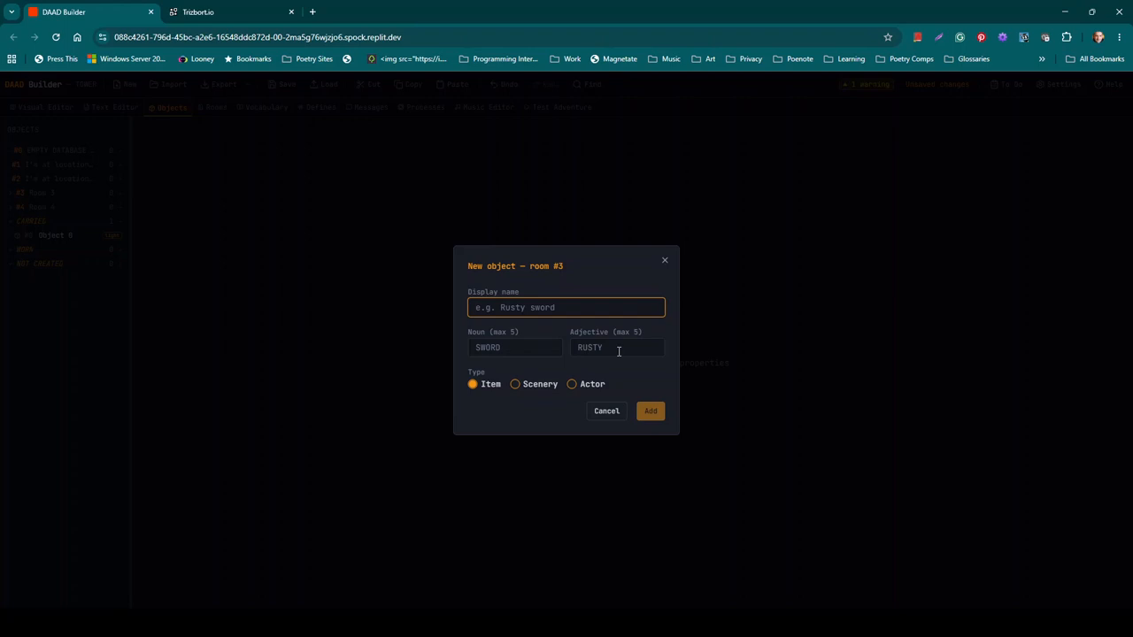
pyautogui.click(663, 263)
pyautogui.click(203, 107)
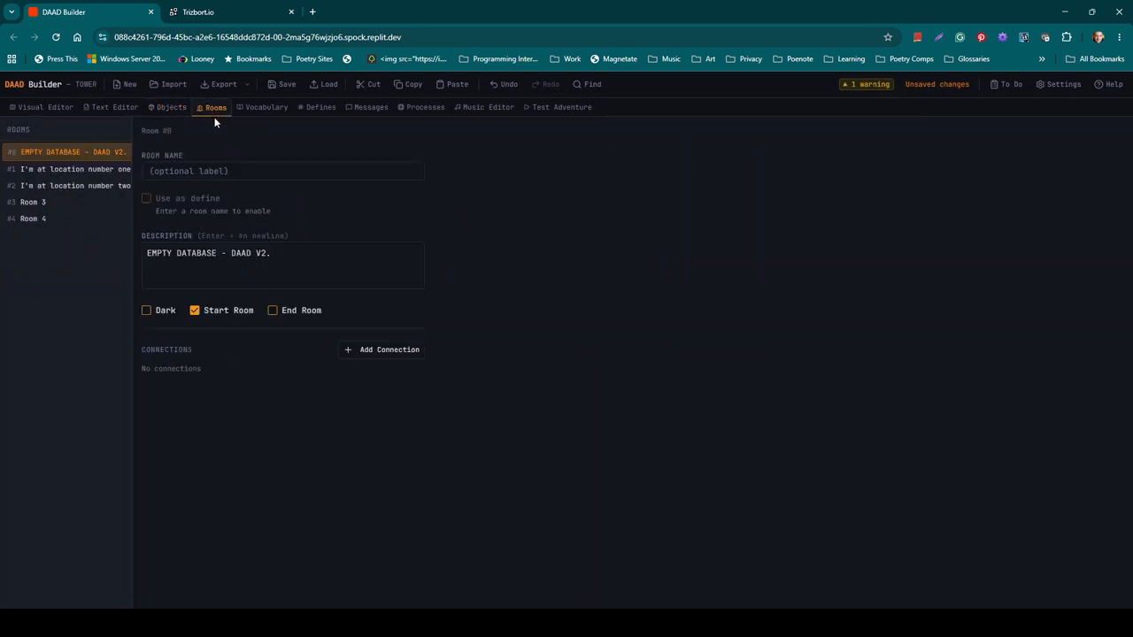
# Step: Browse the Vocabulary, Defines and User Messages lists, then open the /PRO 0 process table
pyautogui.click(267, 109)
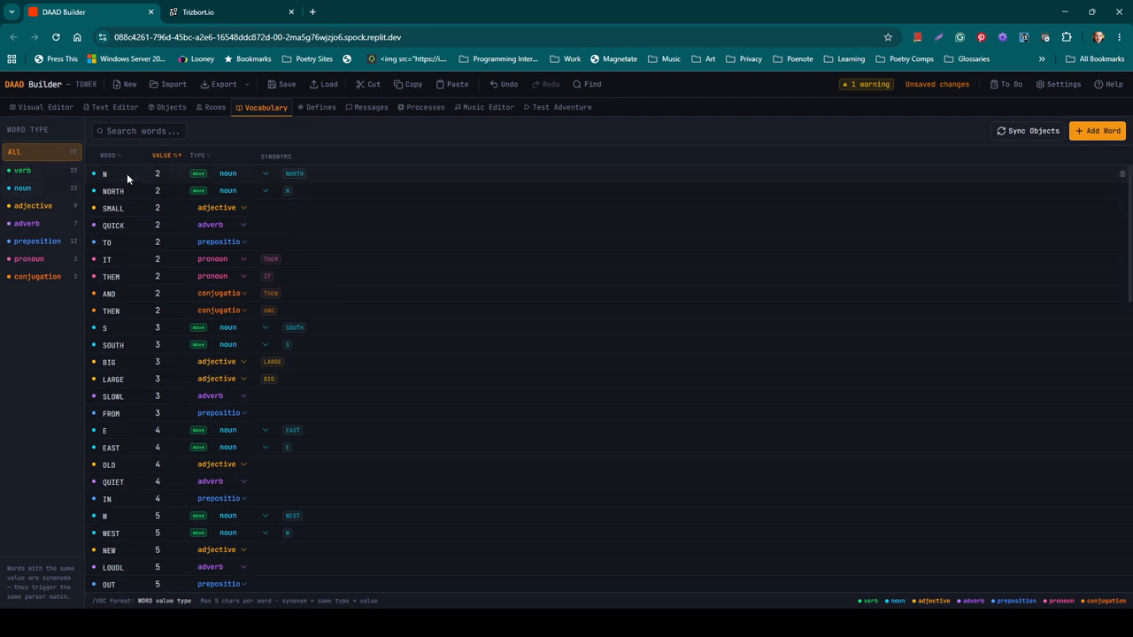
pyautogui.click(317, 107)
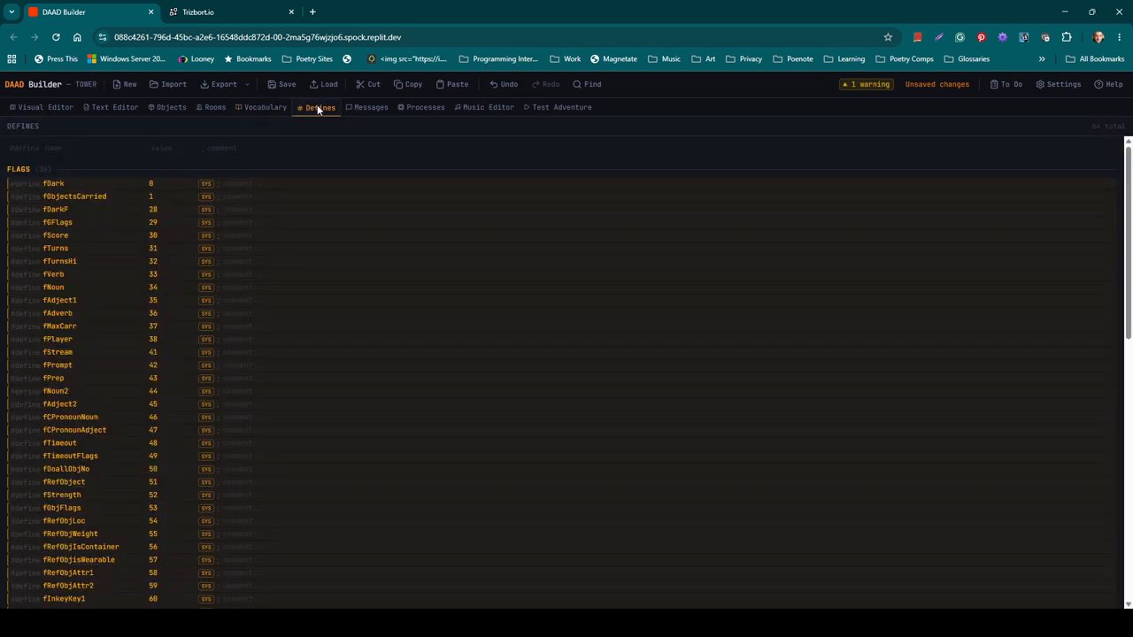
pyautogui.click(365, 108)
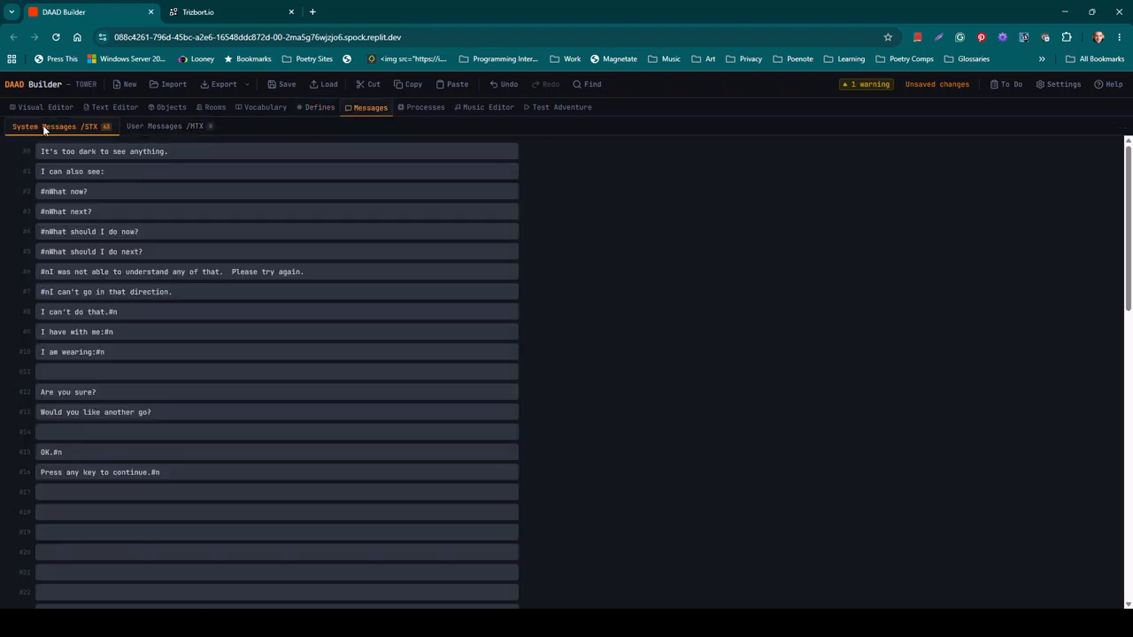
pyautogui.click(150, 127)
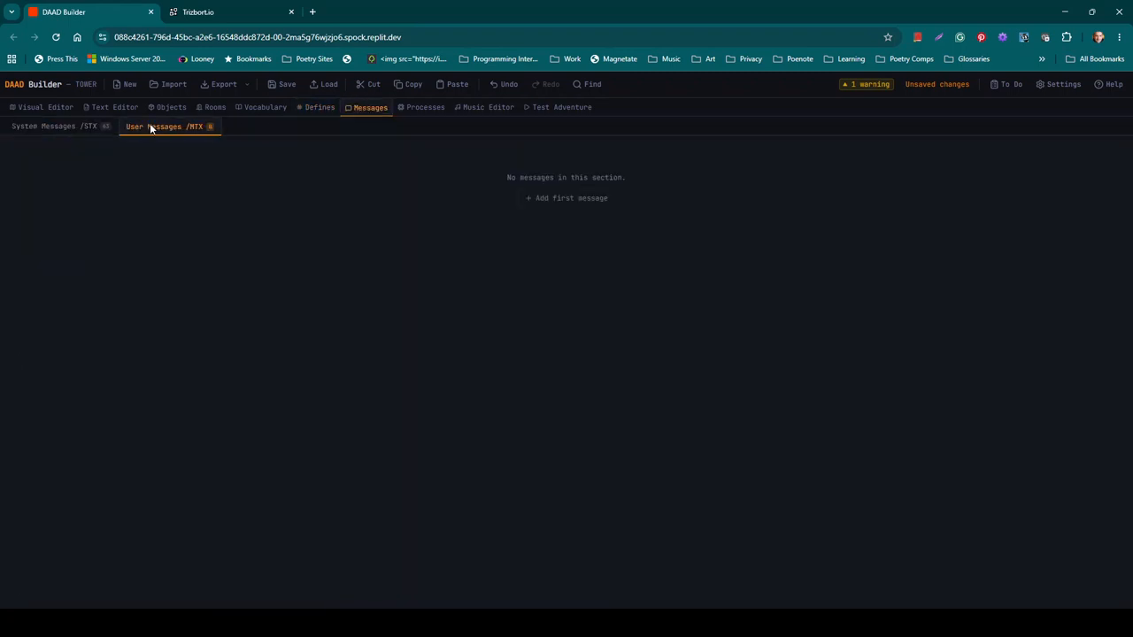
pyautogui.click(422, 107)
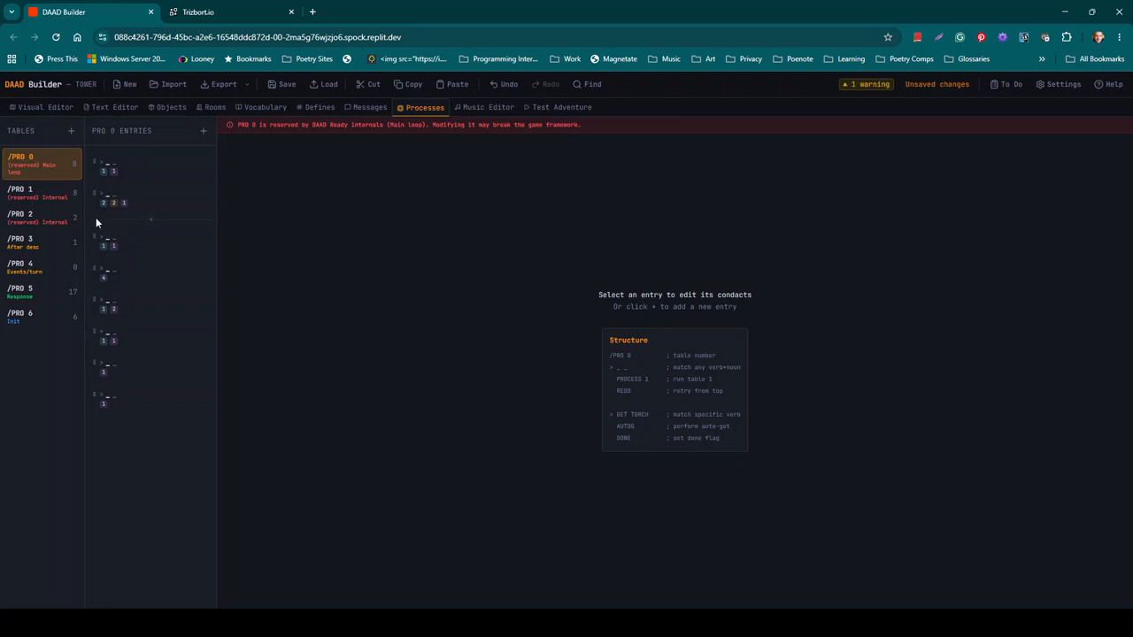
# Step: Show the 17 /PRO 5 Response entries, from I, GET ALL and DROP to SAVE and LOAD
pyautogui.click(29, 295)
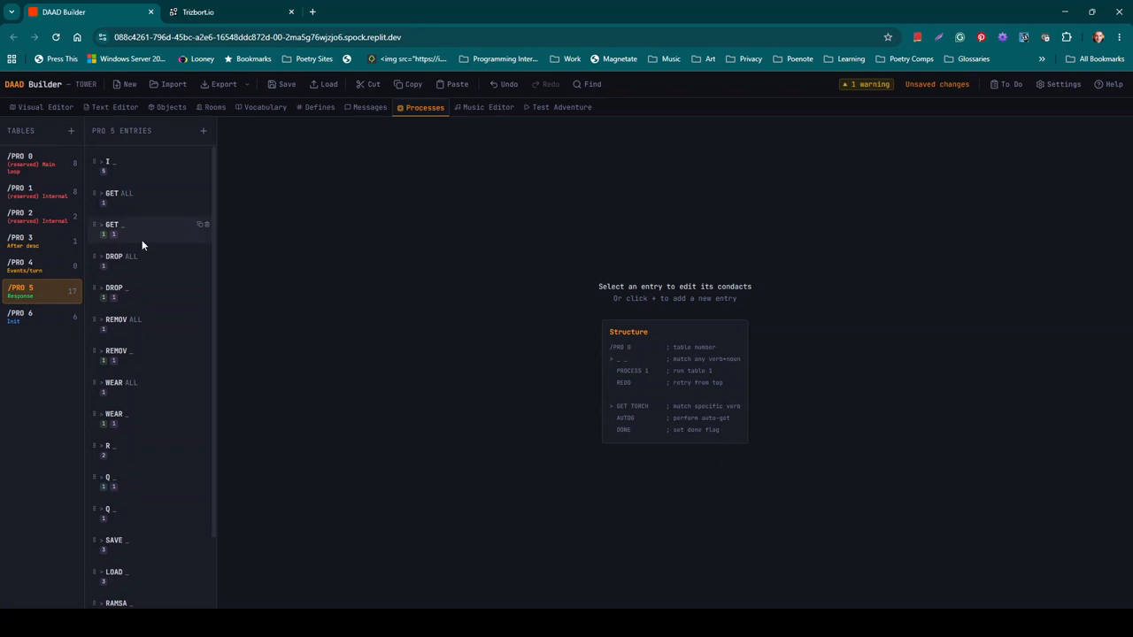
pyautogui.moveTo(141, 242)
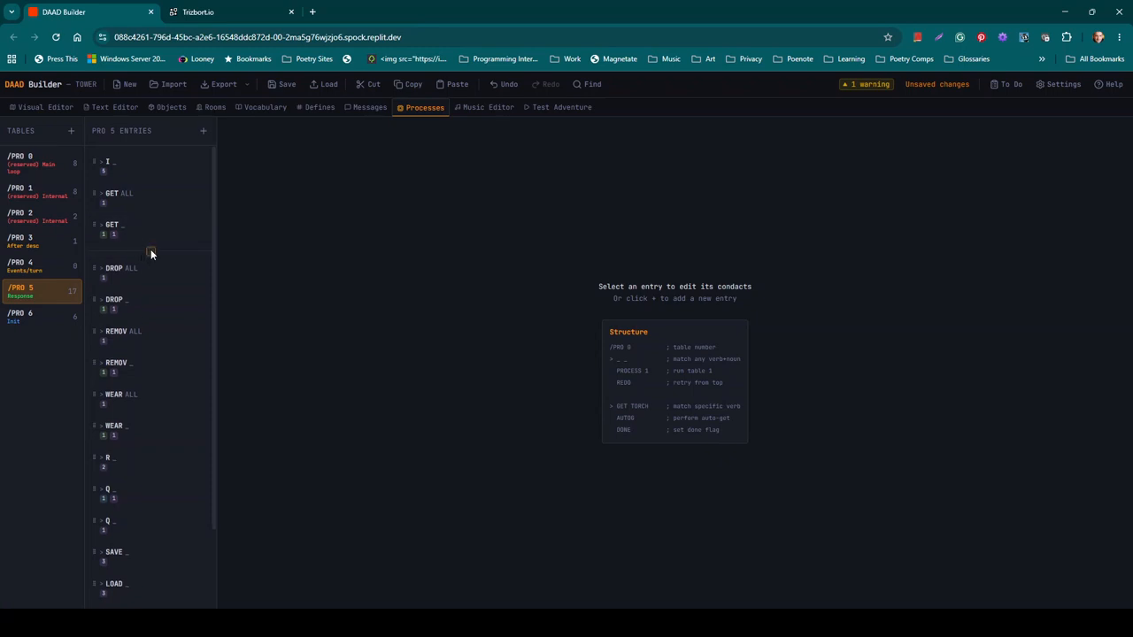
# Step: Insert a new /PRO 5 entry after GET _ with verb TAKE and noun TORCH
pyautogui.click(150, 252)
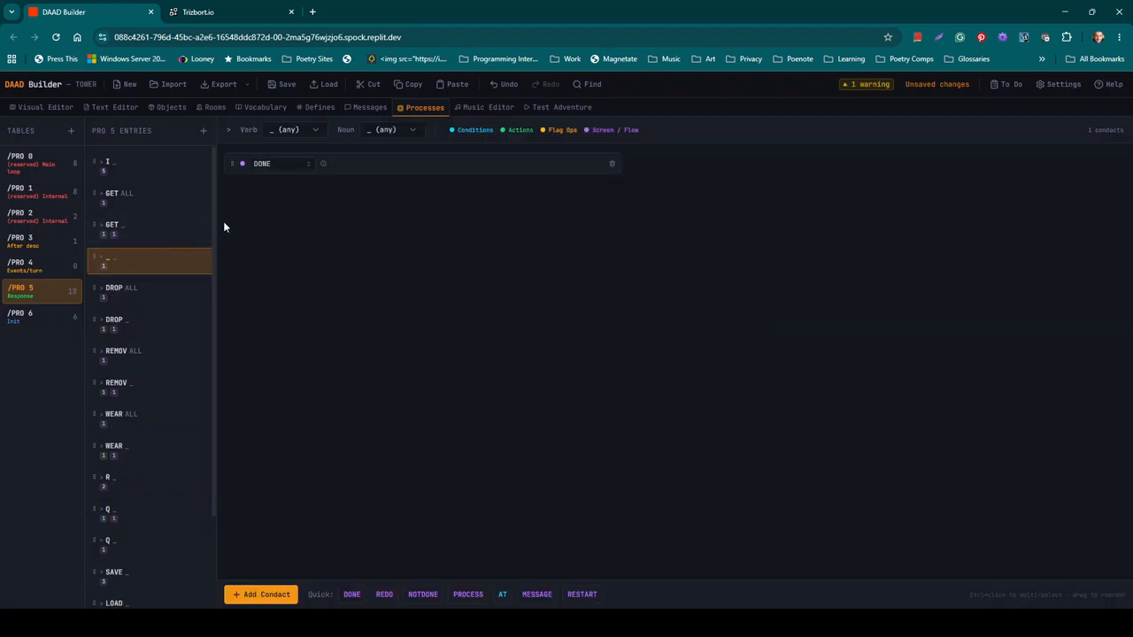
pyautogui.click(306, 131)
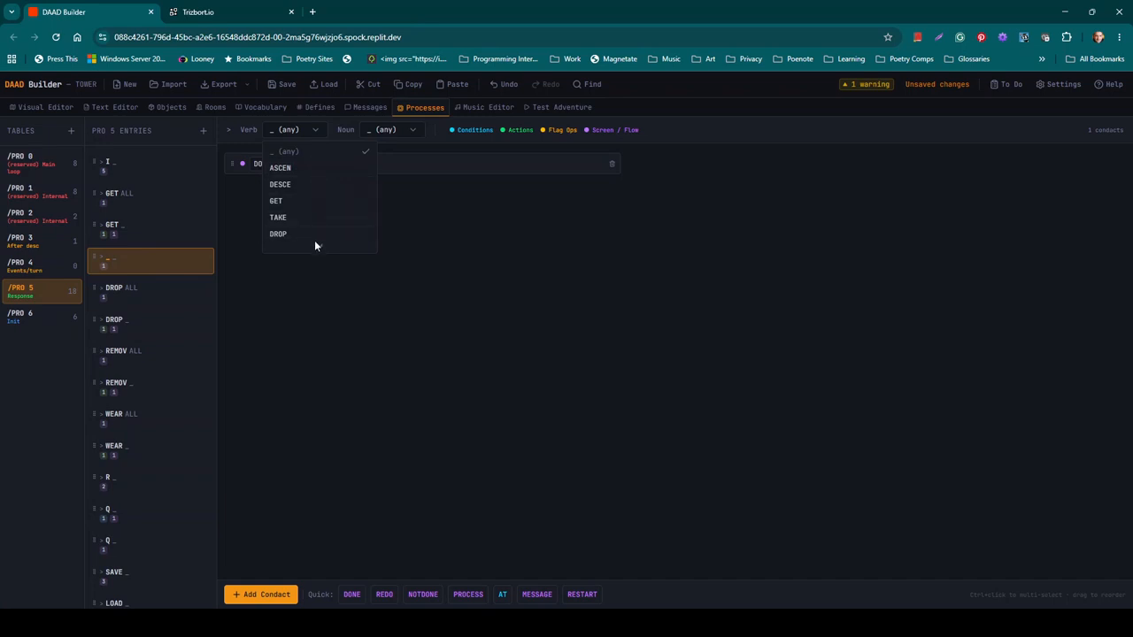
pyautogui.moveTo(314, 243)
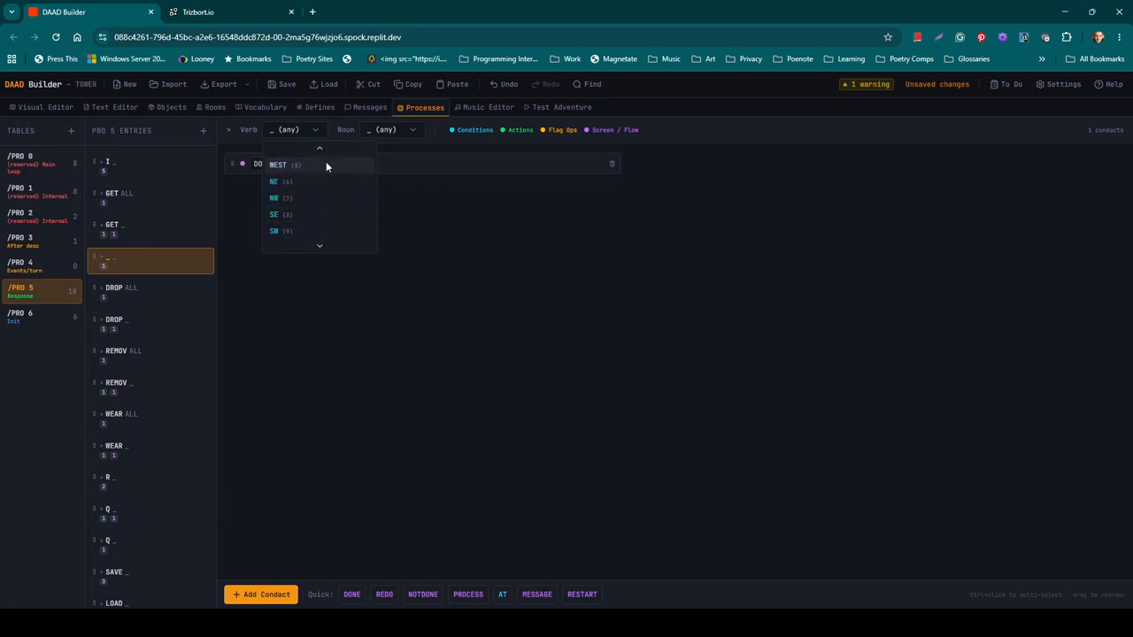
pyautogui.moveTo(318, 150)
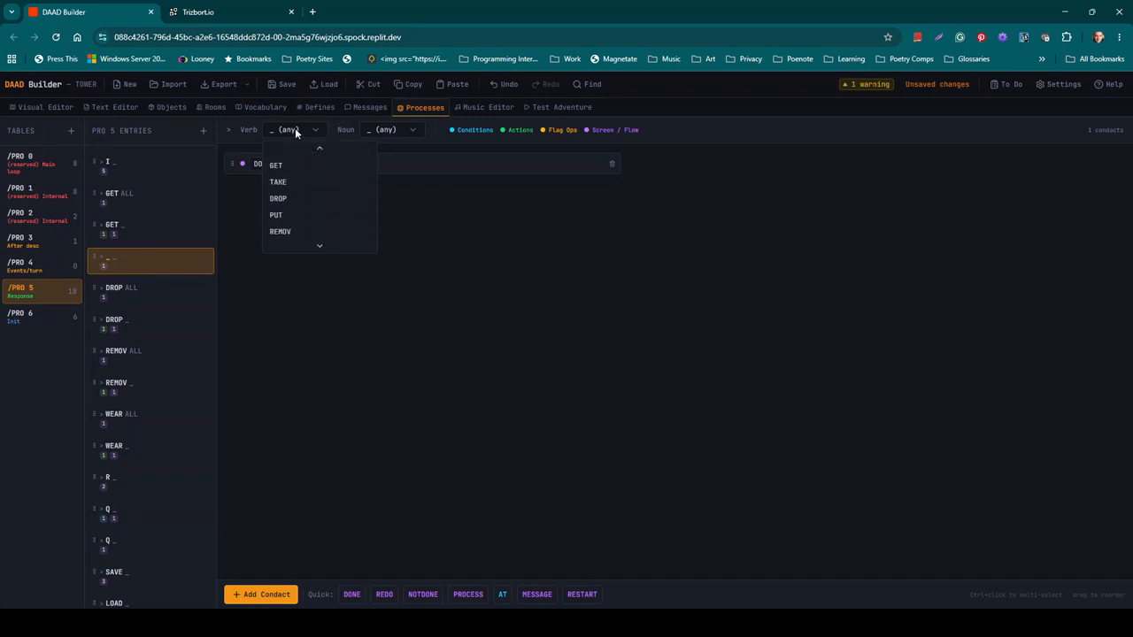
pyautogui.click(294, 129)
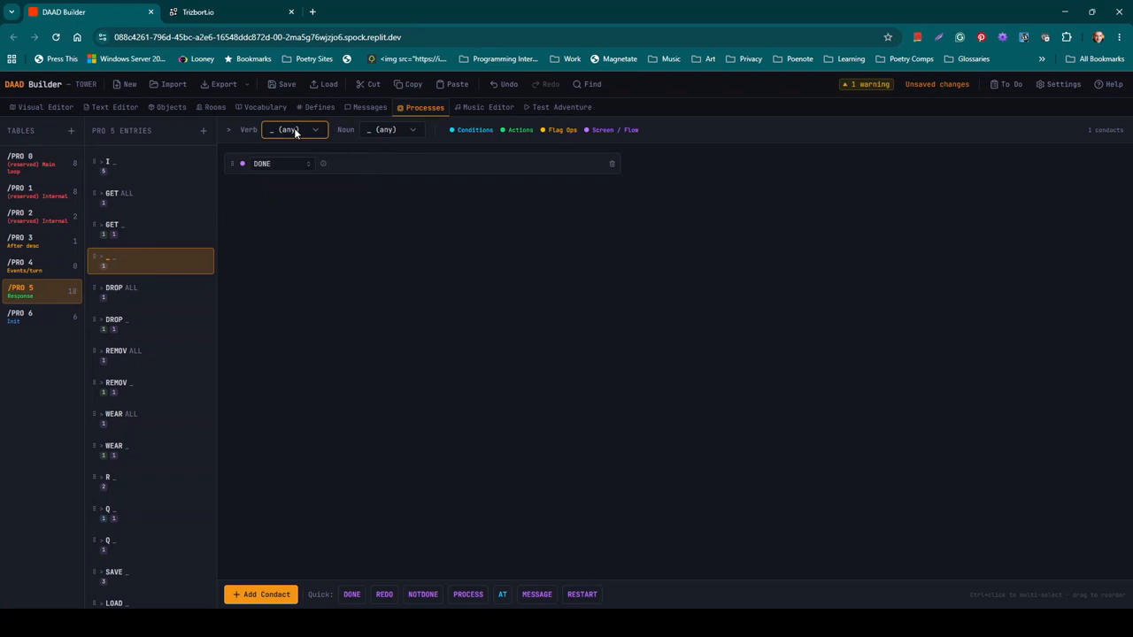
pyautogui.press('t')
pyautogui.click(409, 132)
pyautogui.press('t')
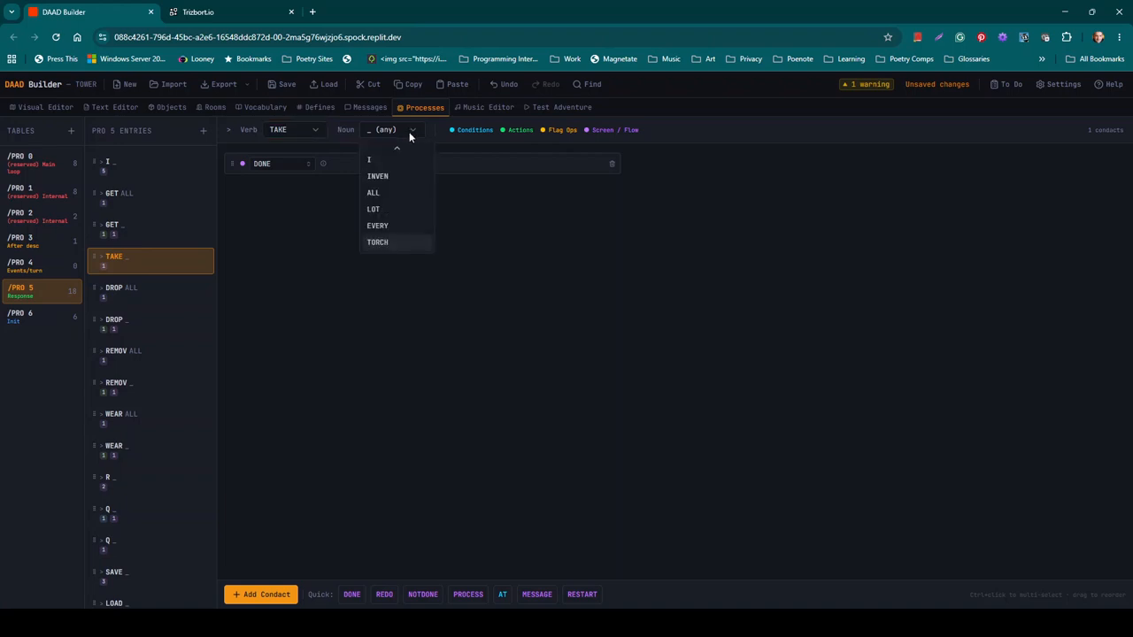
pyautogui.click(389, 243)
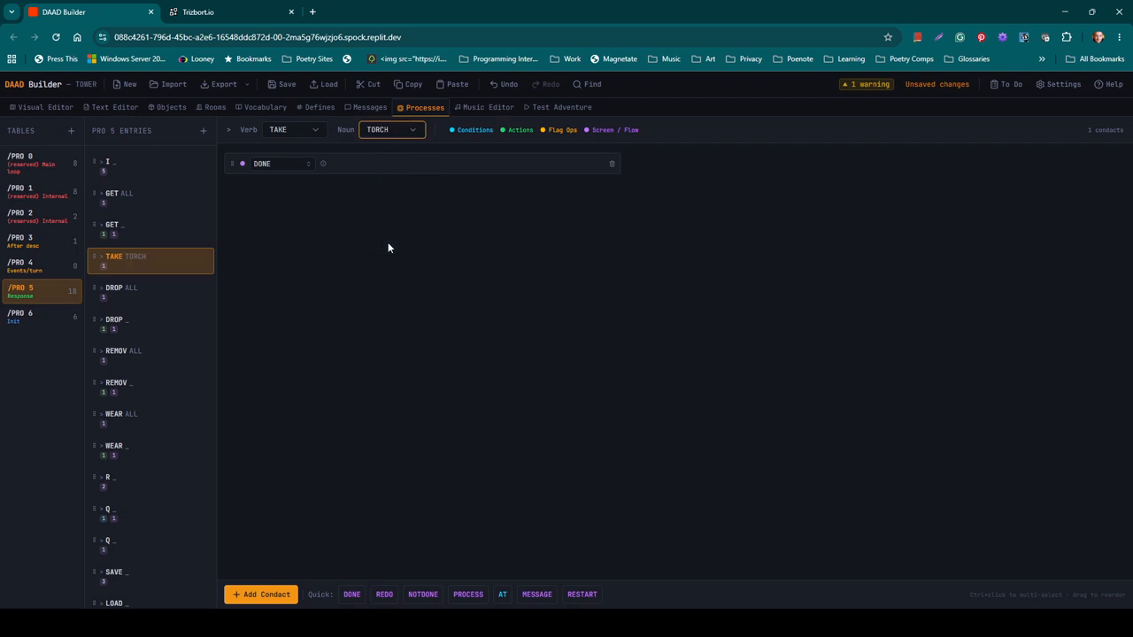
# Step: Replace the entry's DONE condact with an AT check for location 4, Room 4
pyautogui.click(304, 165)
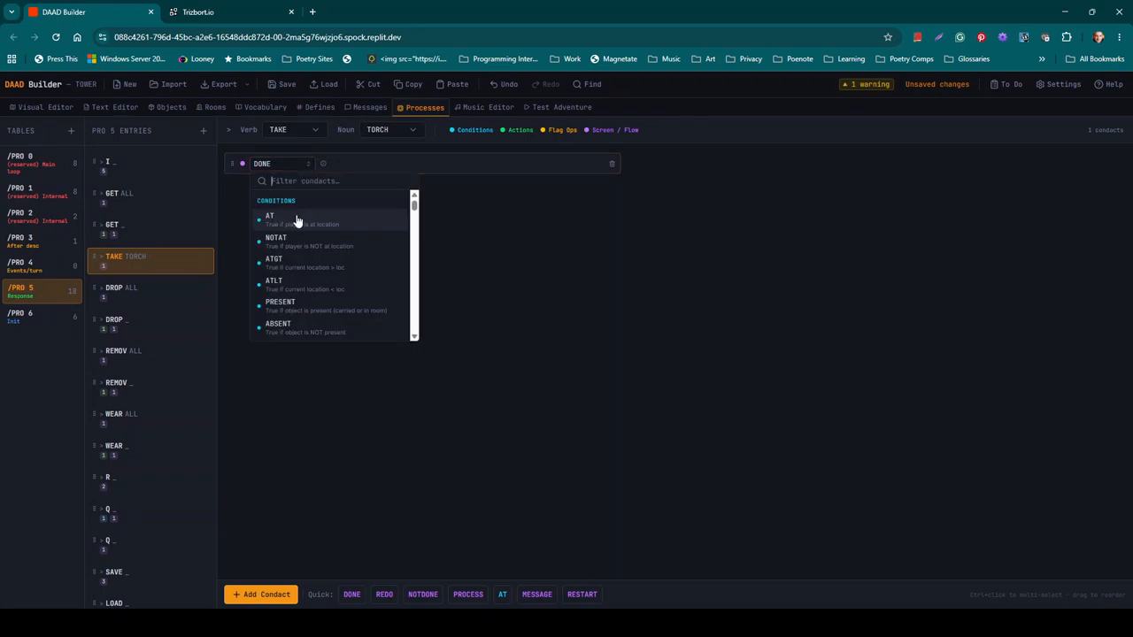
pyautogui.click(297, 220)
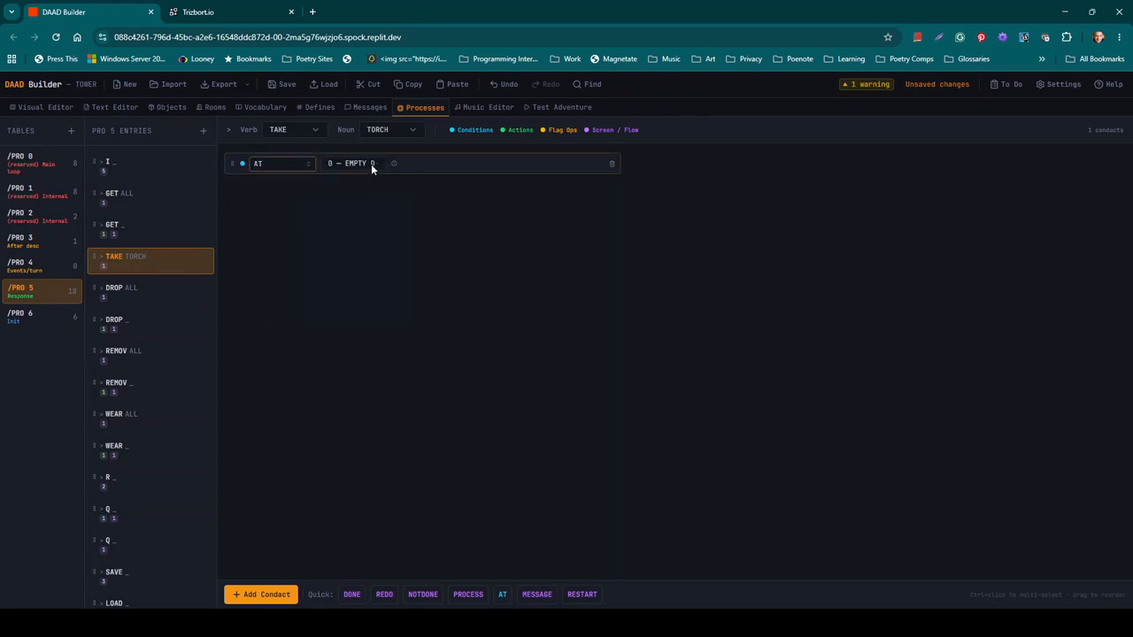
pyautogui.click(371, 164)
pyautogui.scroll(-1, 385, 278)
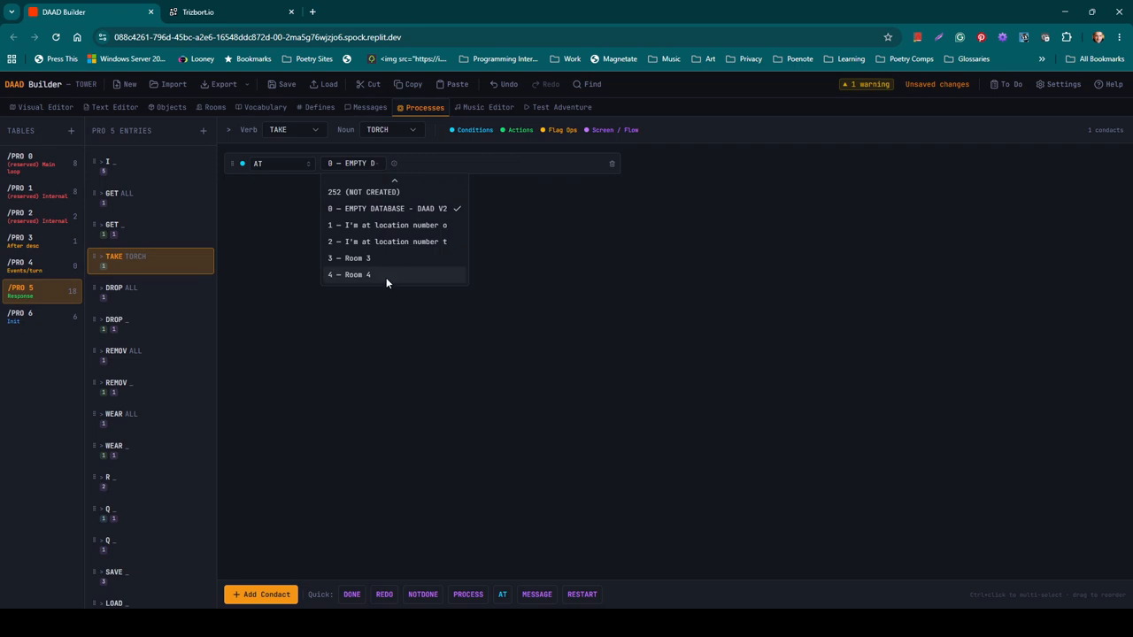
pyautogui.click(377, 271)
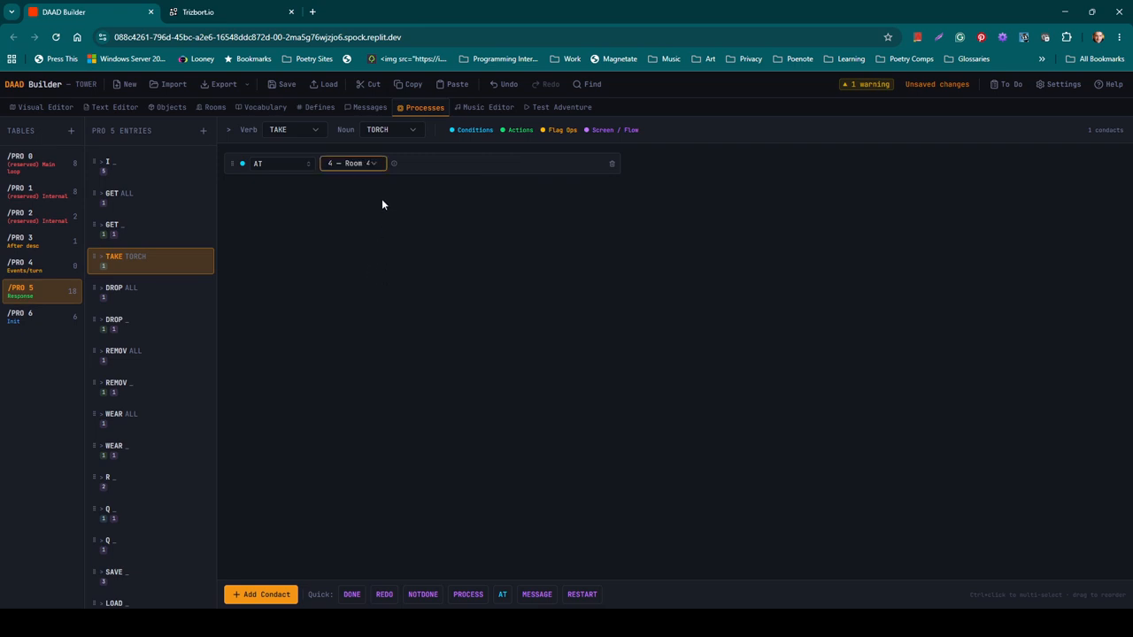
pyautogui.click(377, 165)
pyautogui.scroll(3, 381, 184)
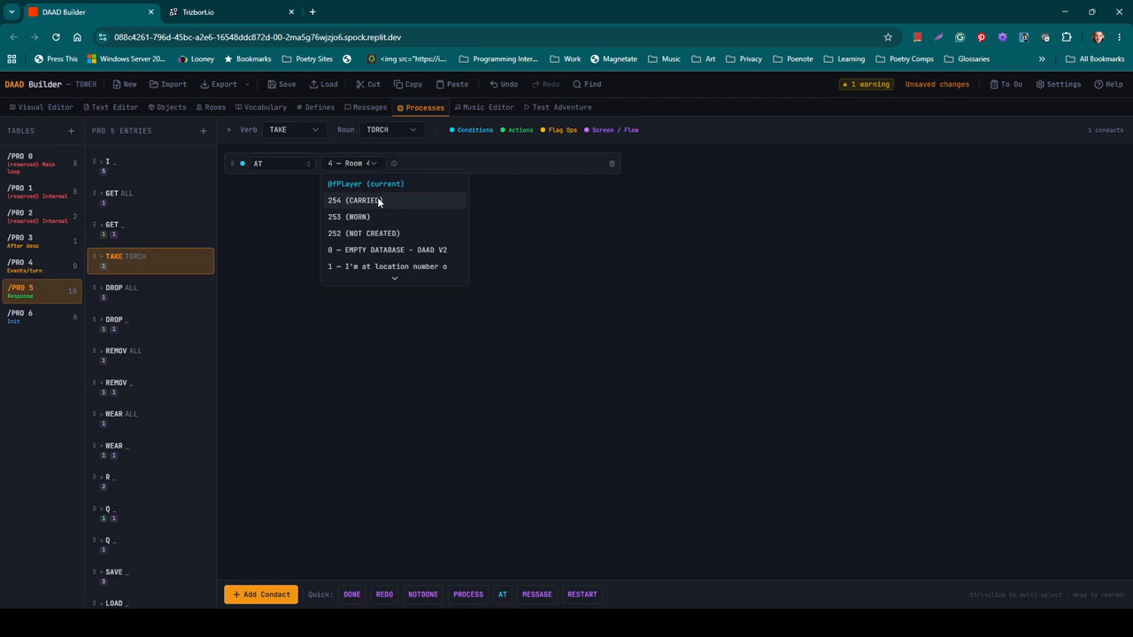
pyautogui.scroll(-2, 390, 251)
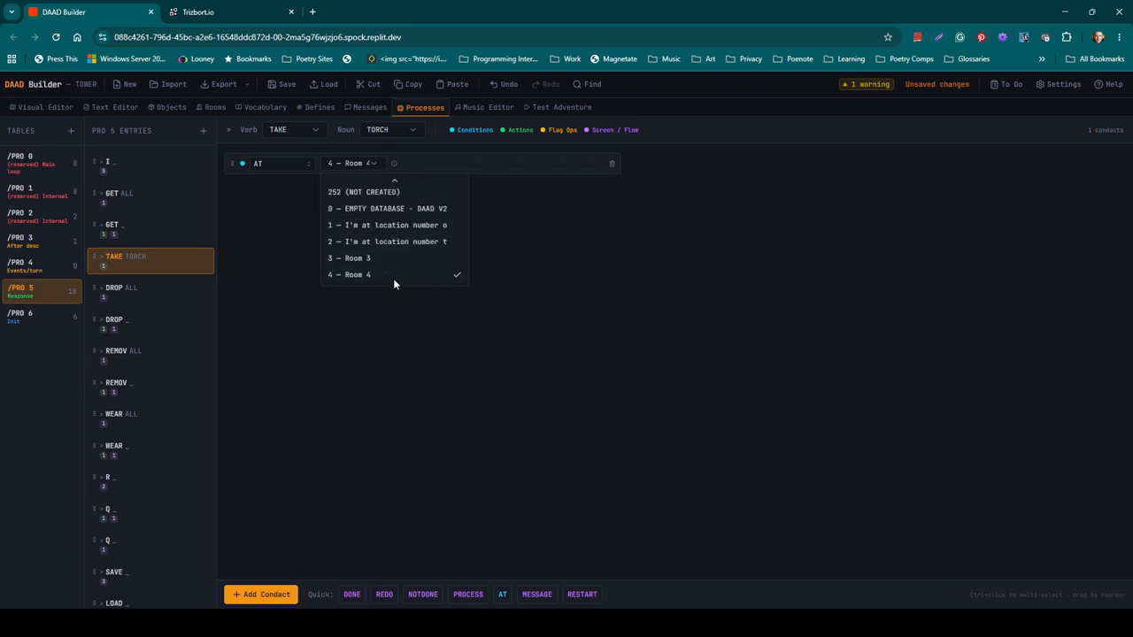
pyautogui.click(387, 274)
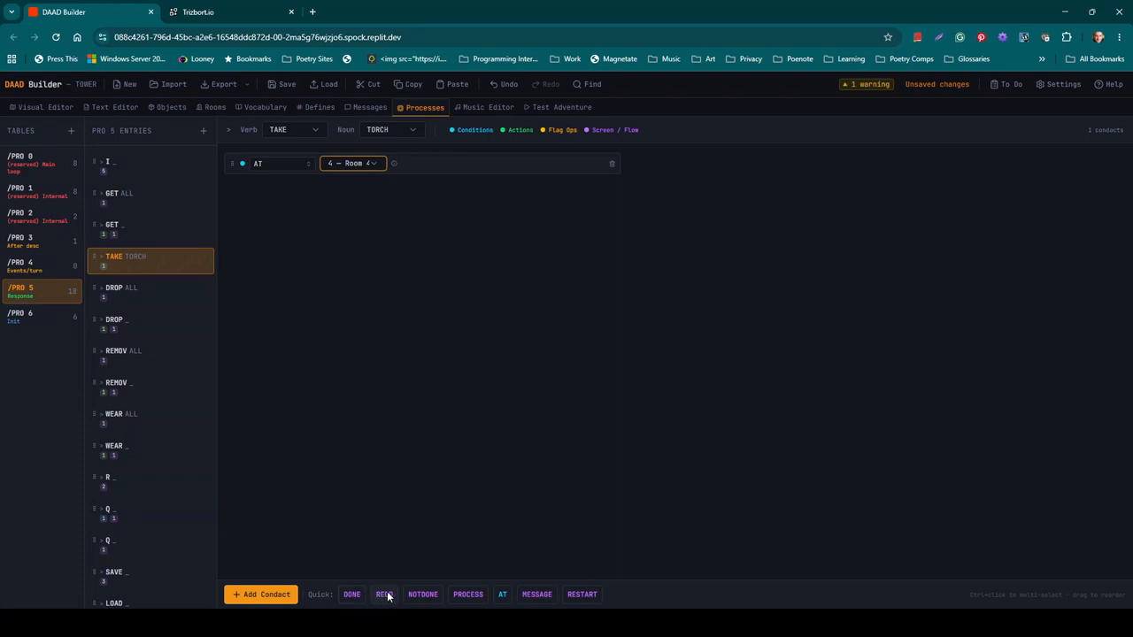
# Step: Add a MESSAGE condact using a new message 0, 'You have the torch'
pyautogui.click(546, 596)
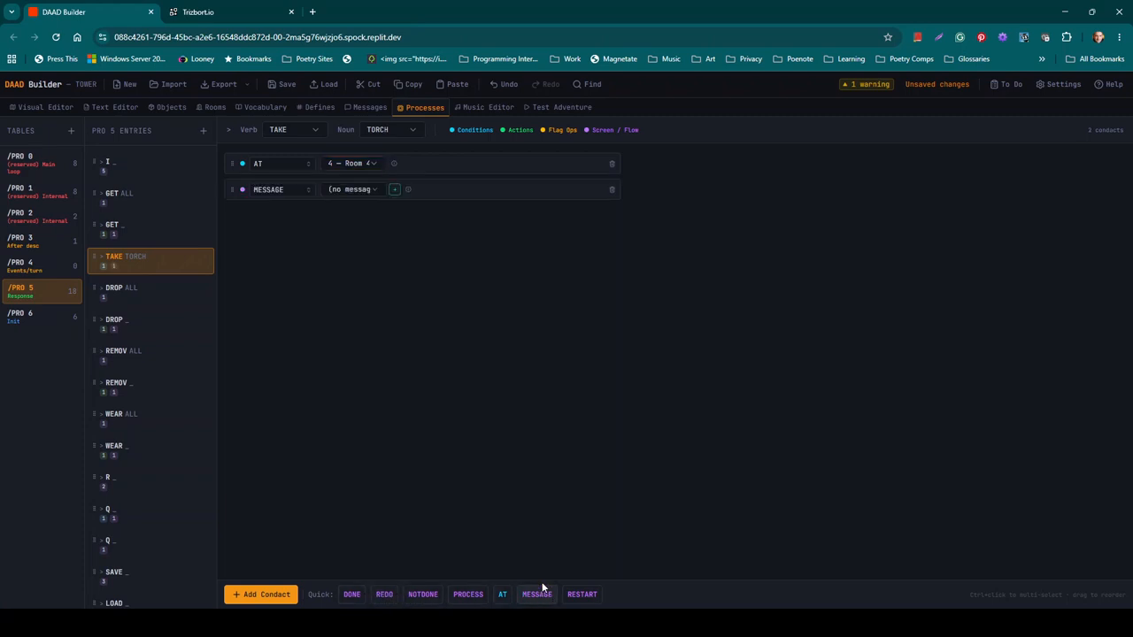
pyautogui.click(395, 190)
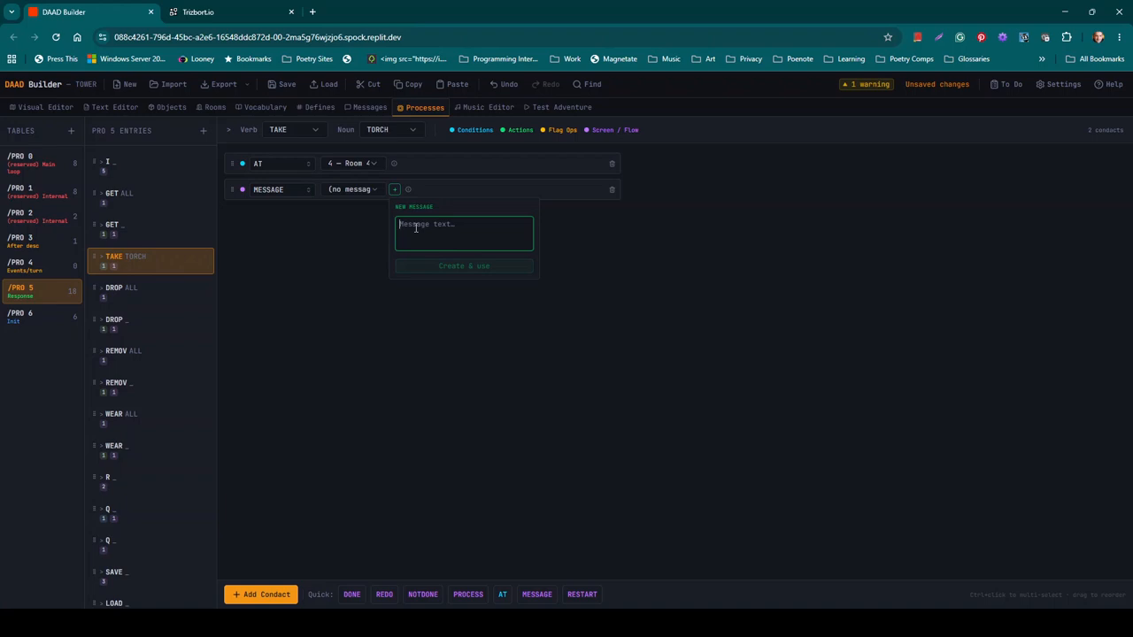
pyautogui.write('You ha')
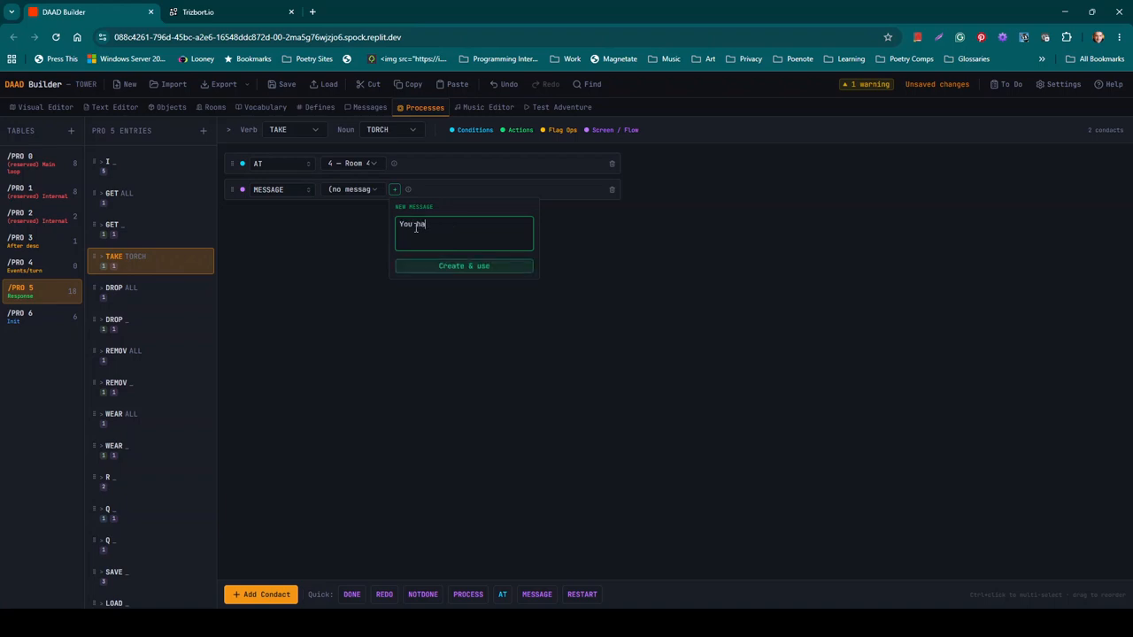
pyautogui.write('ve the torch')
pyautogui.click(481, 266)
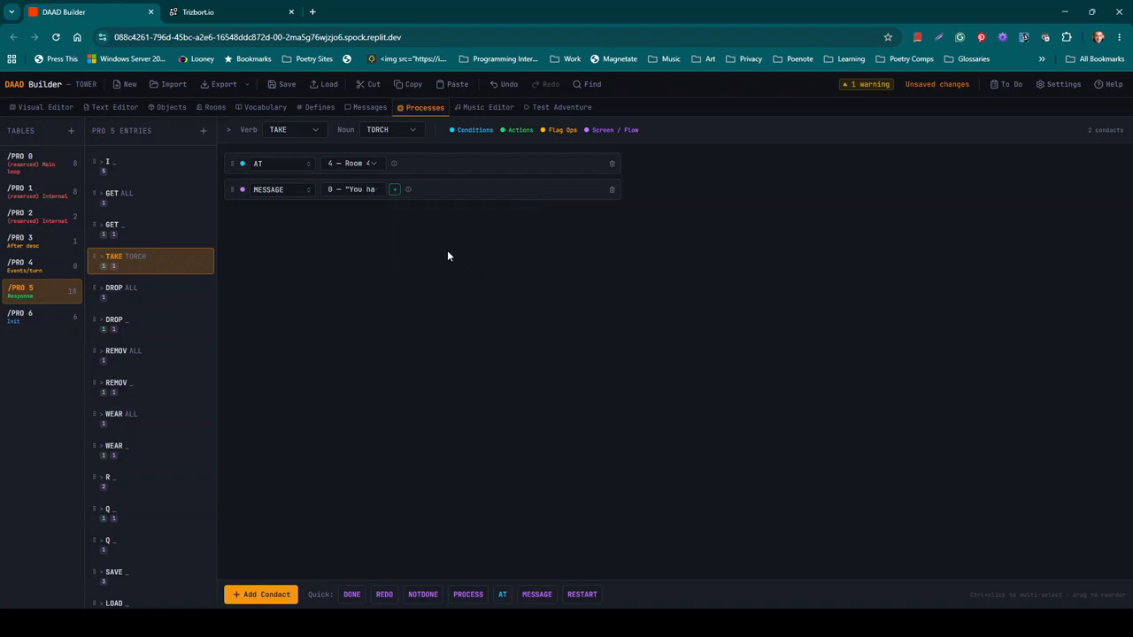
# Step: End the TAKE TORCH entry with DONE and view the generated TOWER.DSF source
pyautogui.click(350, 594)
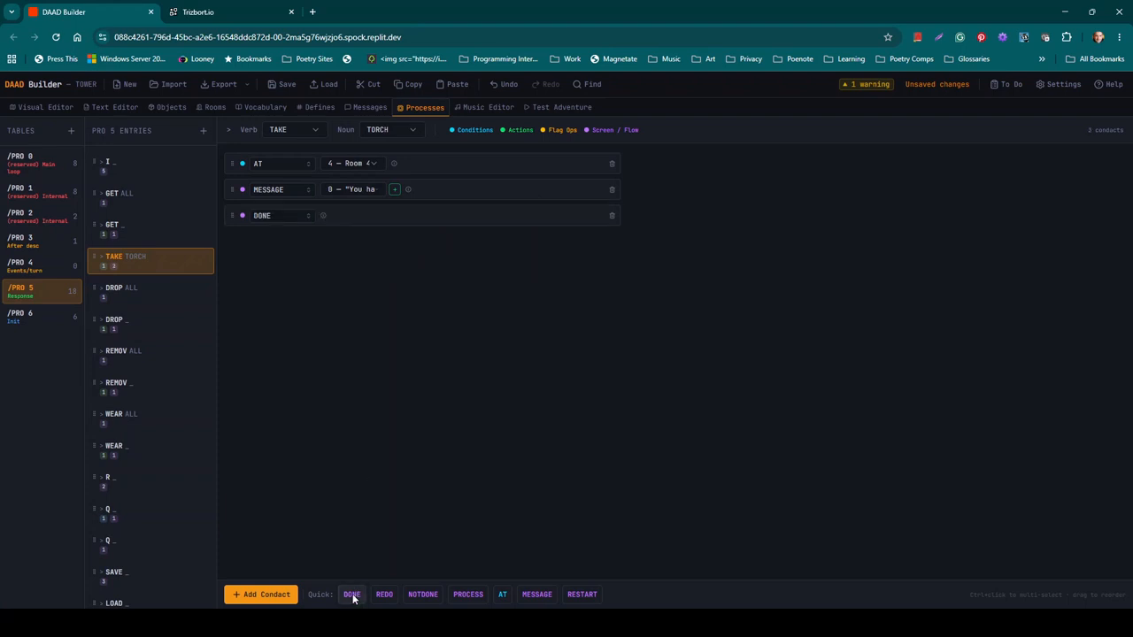
pyautogui.click(142, 226)
pyautogui.click(113, 107)
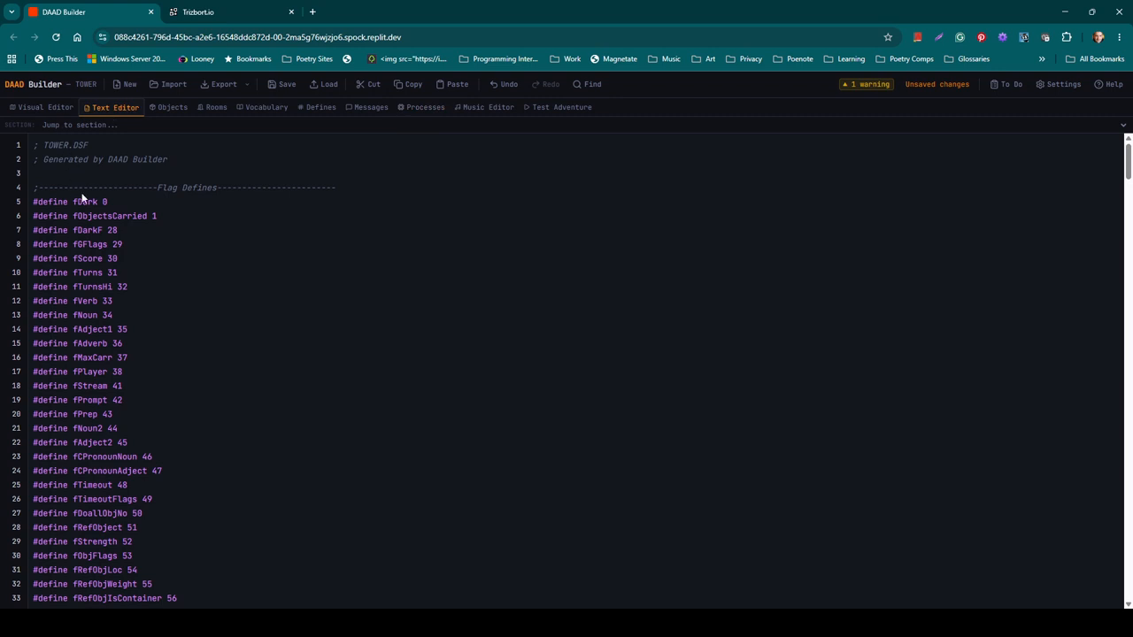
# Step: Review the TAKE TORCH entry under /PRO 5, then show the 8-note MML tune in the Music Editor
pyautogui.click(92, 337)
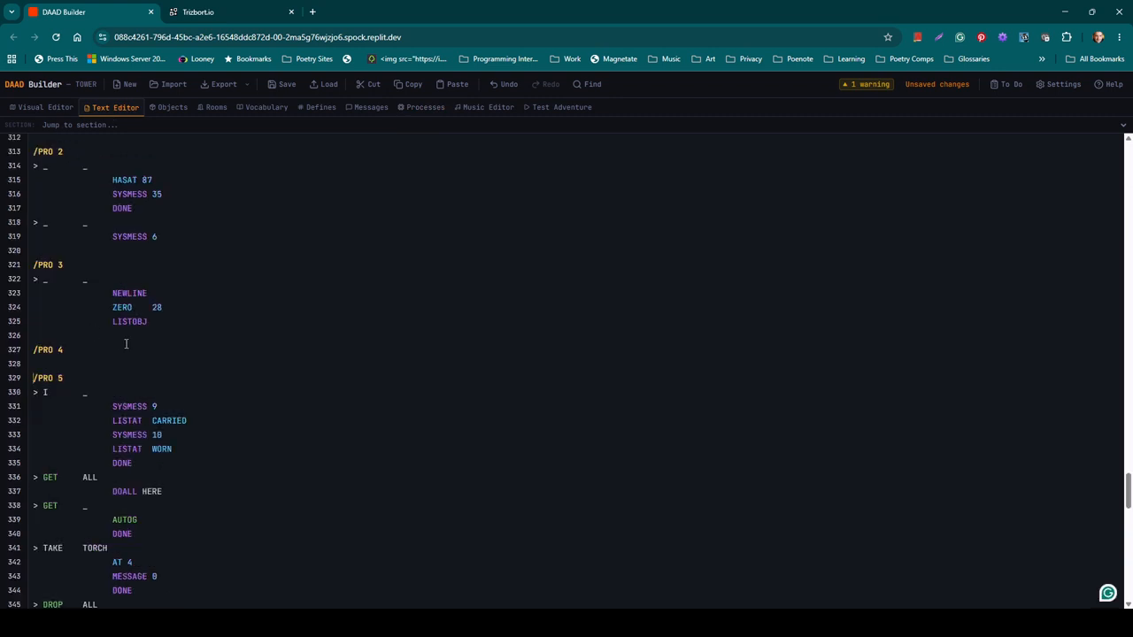
pyautogui.click(214, 415)
pyautogui.scroll(-5, 214, 415)
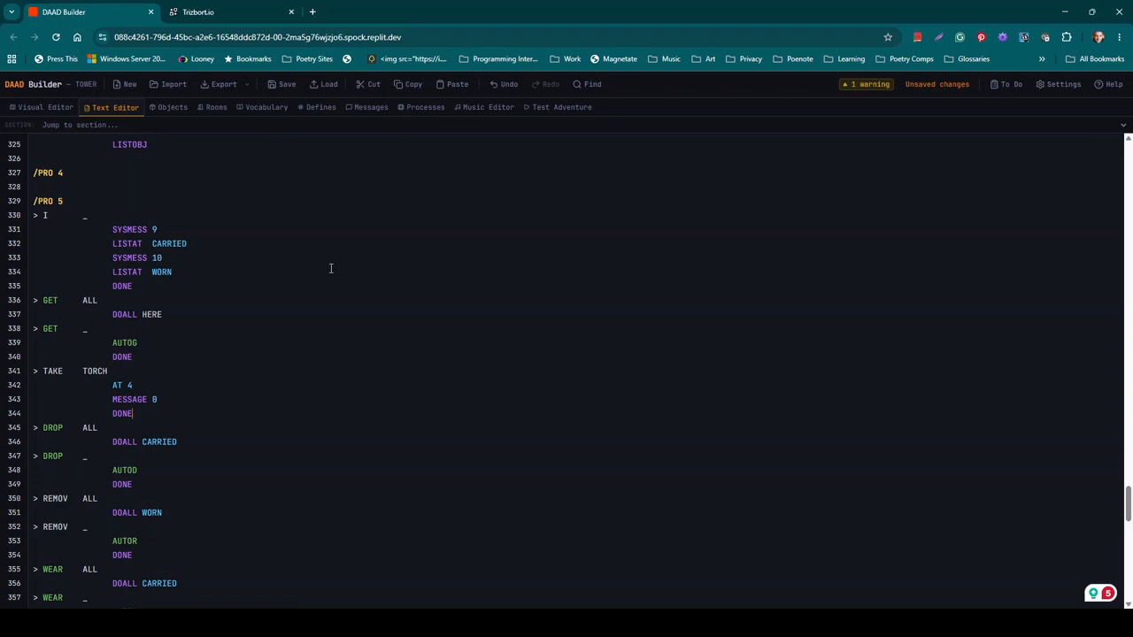
pyautogui.click(475, 110)
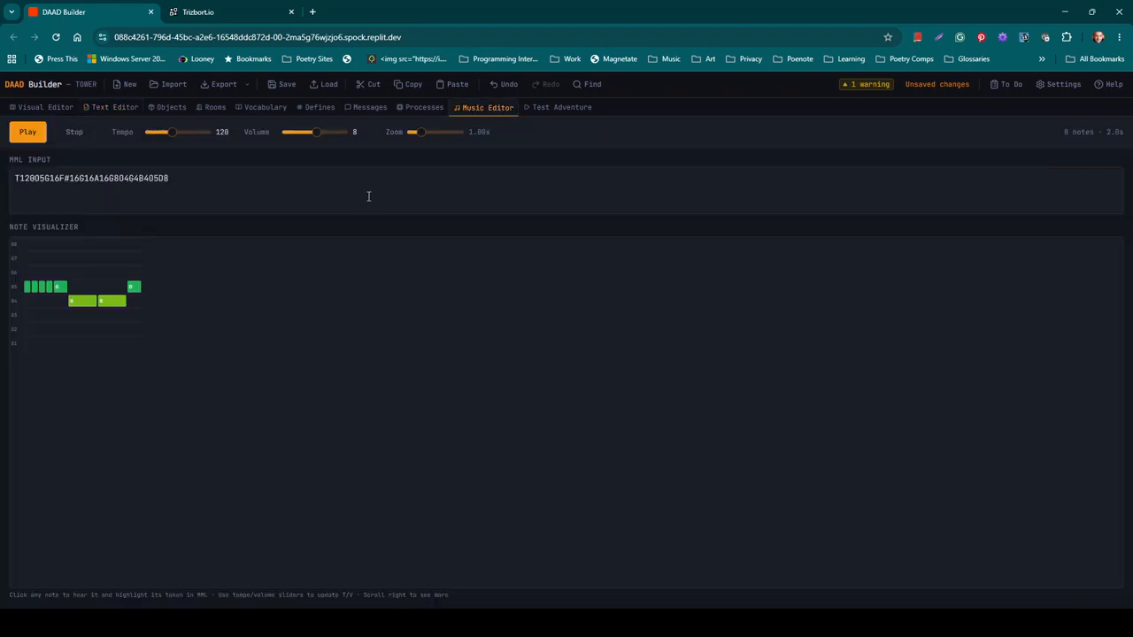
pyautogui.click(368, 197)
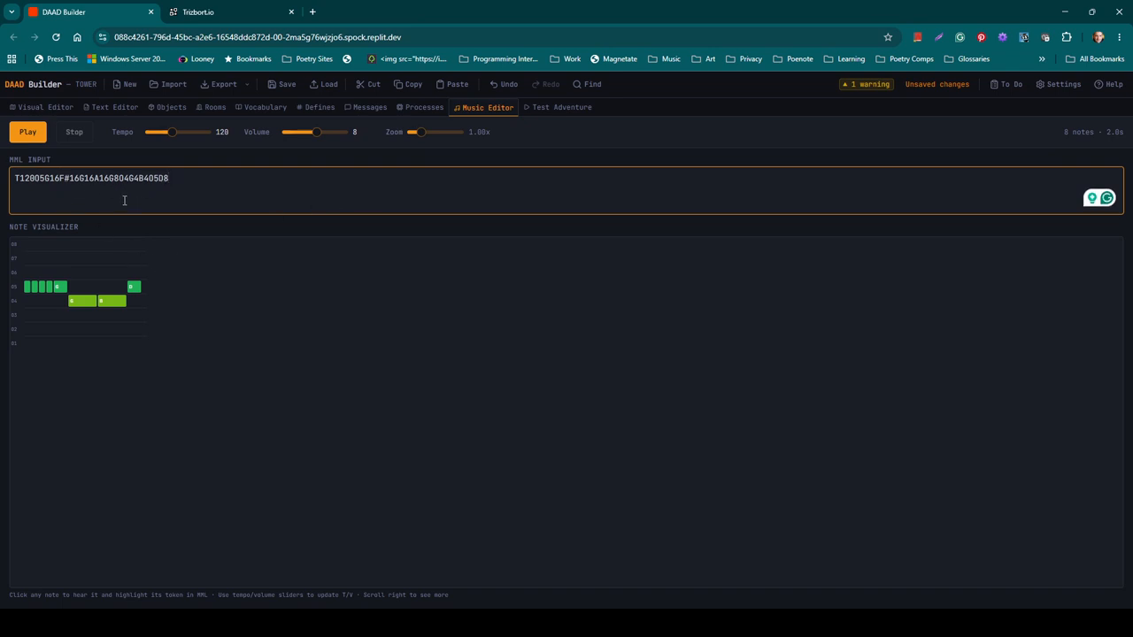
pyautogui.click(79, 302)
pyautogui.click(177, 181)
# Step: Start the adventure tester and walk north, back south, then east into Room 4
pyautogui.click(545, 109)
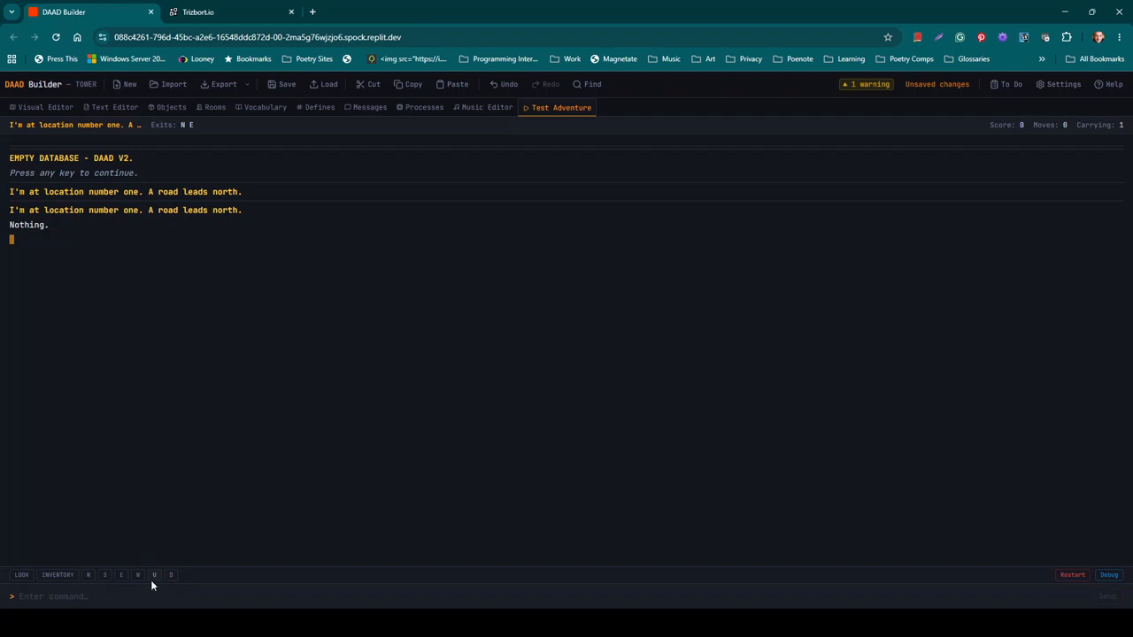
pyautogui.click(89, 575)
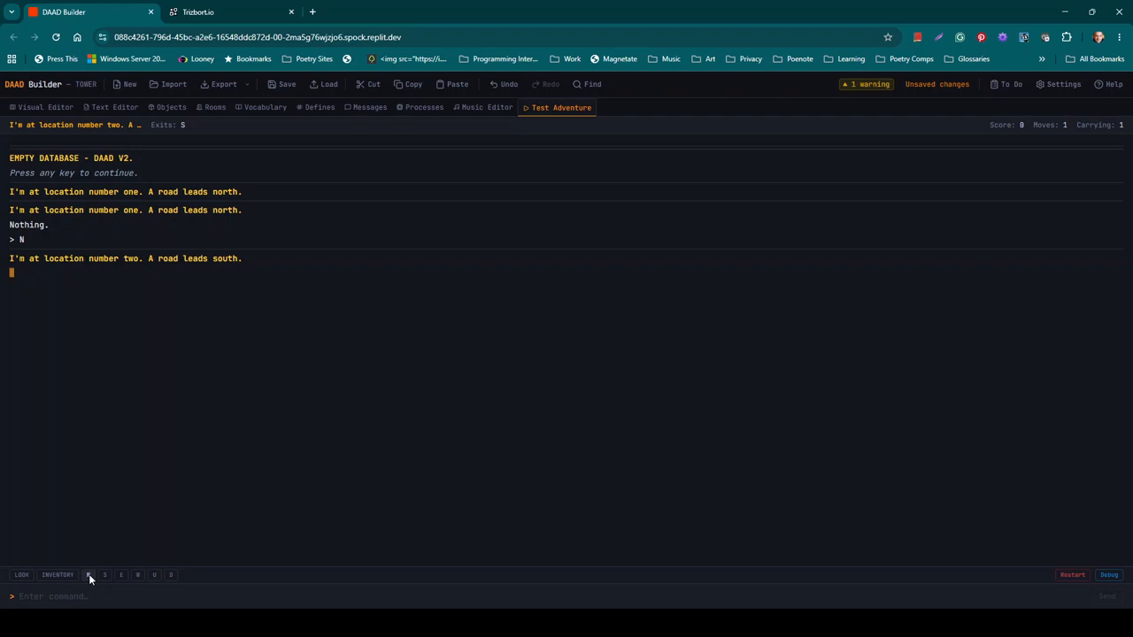
pyautogui.click(105, 576)
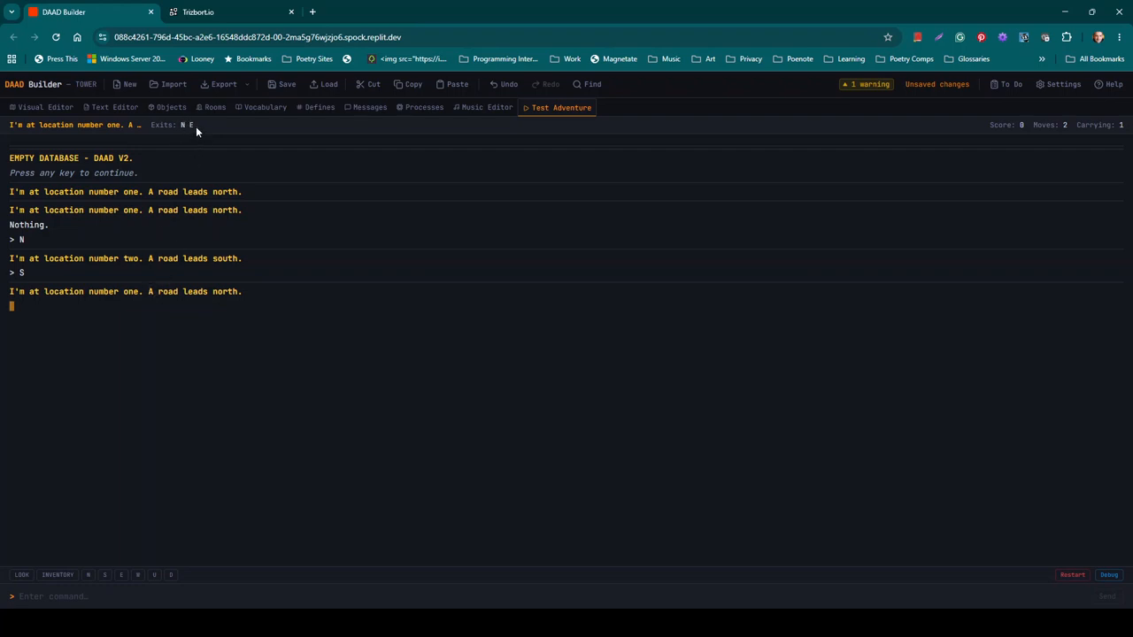
pyautogui.click(121, 574)
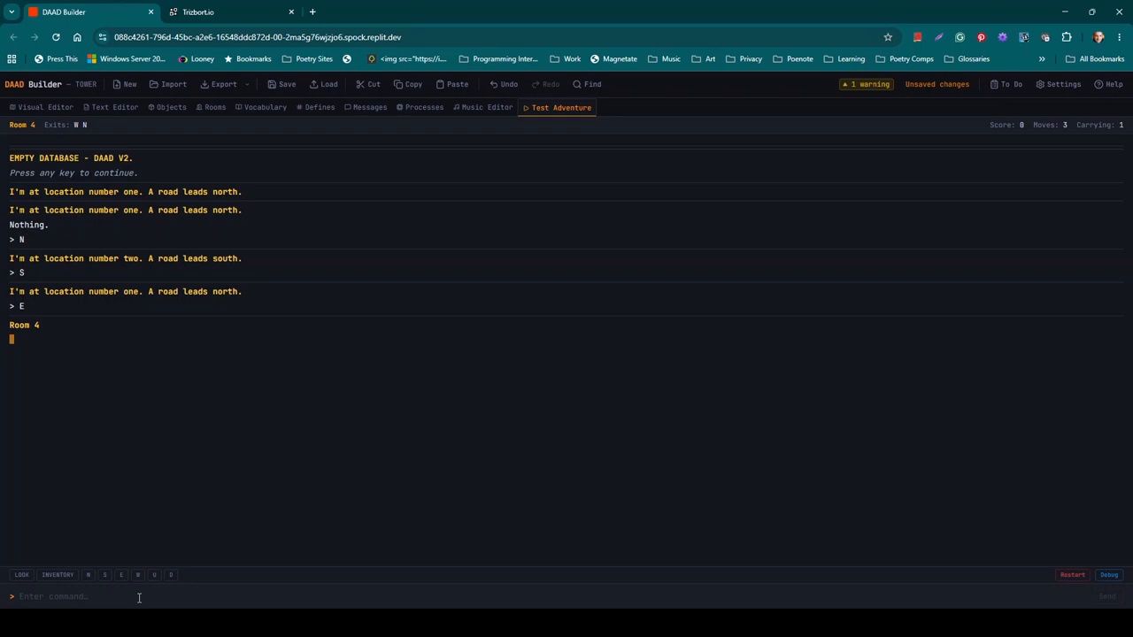
# Step: Enter 'take torch' and check the game state showing Object 0 already carried
pyautogui.write('take torch')
pyautogui.press('Return')
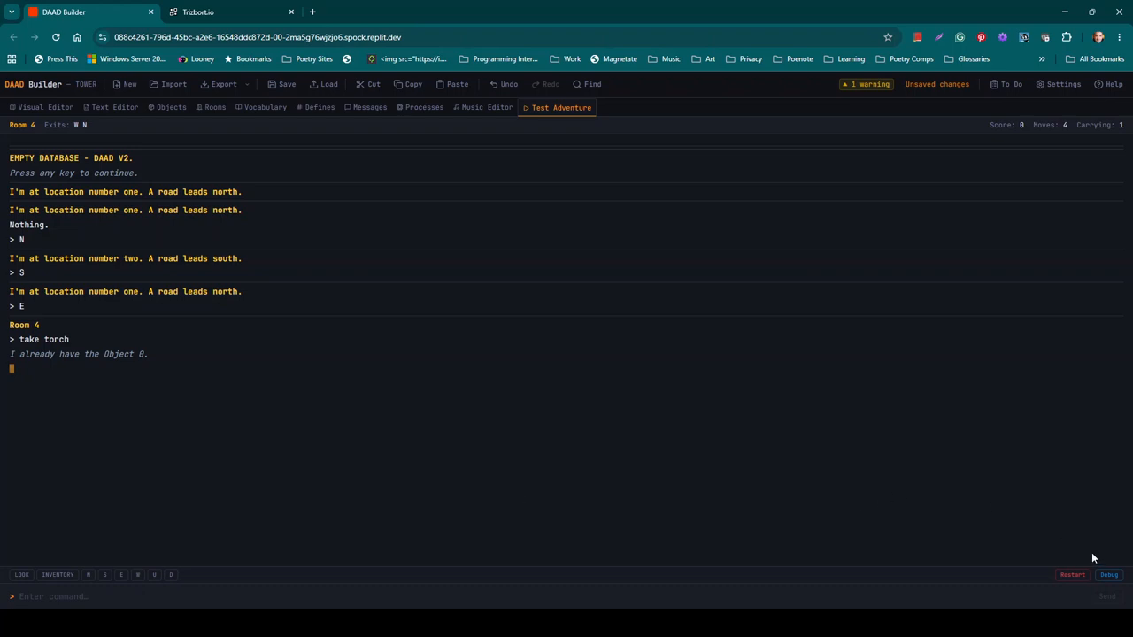
pyautogui.click(1108, 576)
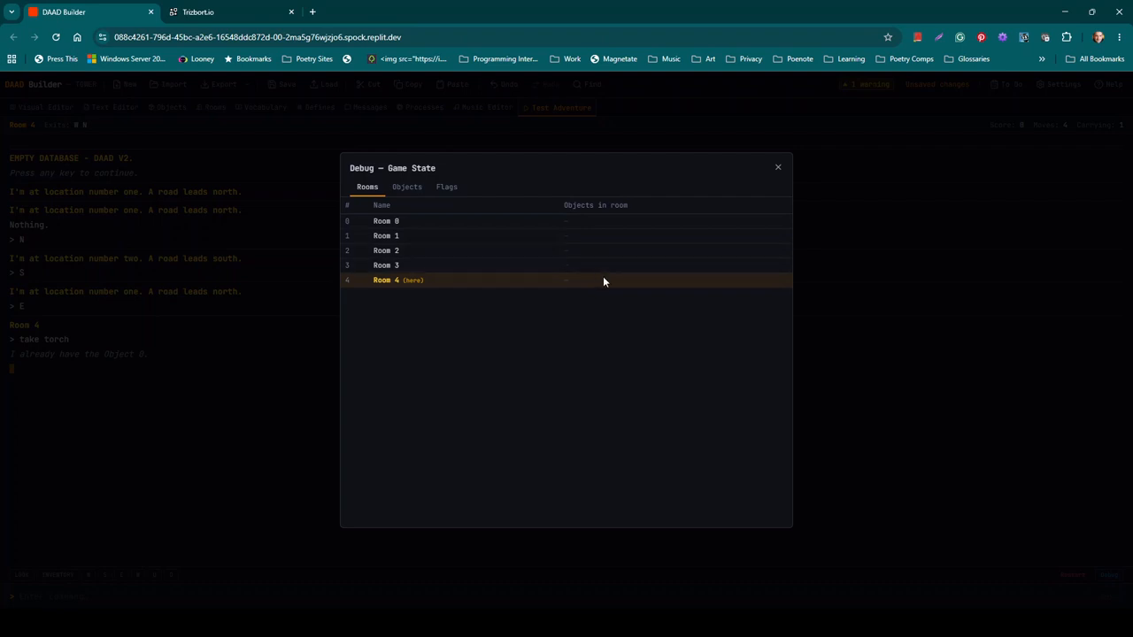
pyautogui.click(409, 189)
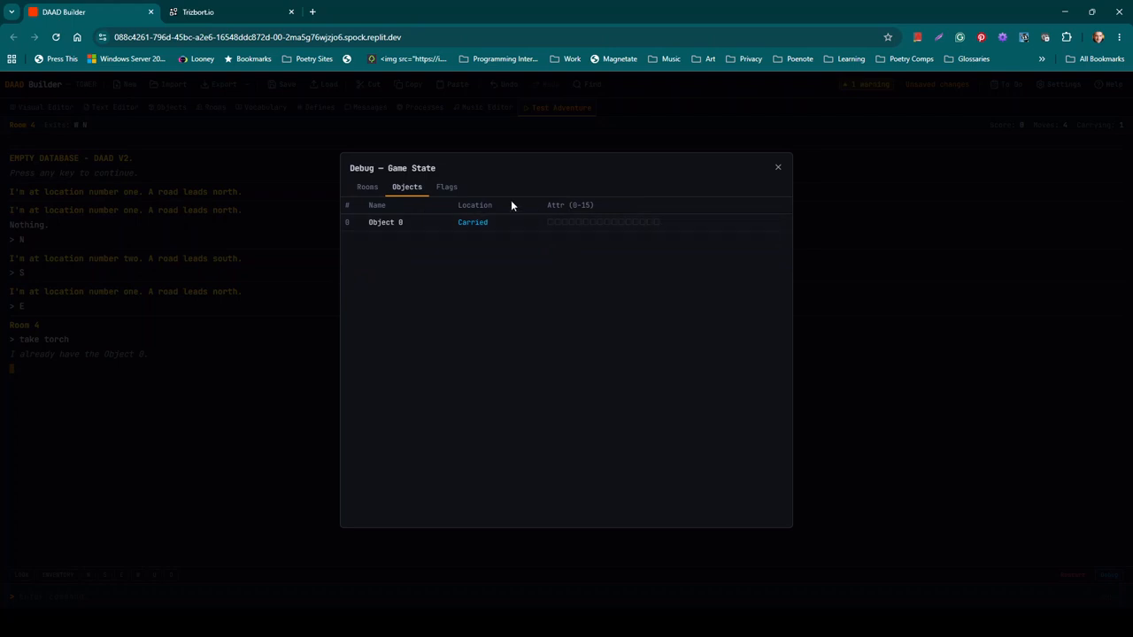
pyautogui.click(453, 186)
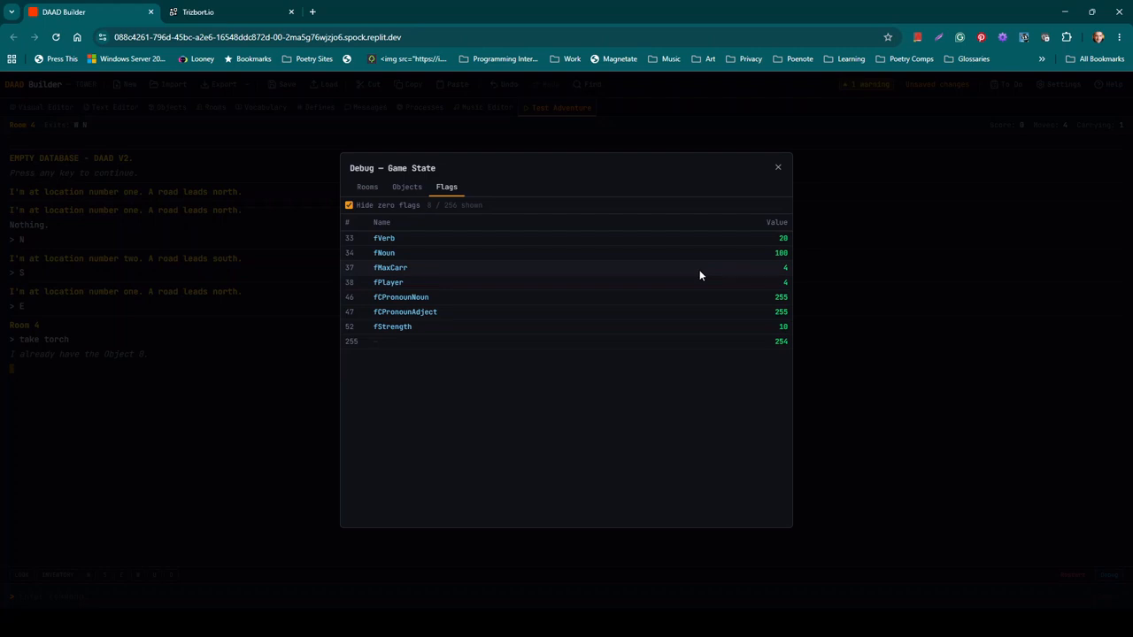
pyautogui.click(778, 168)
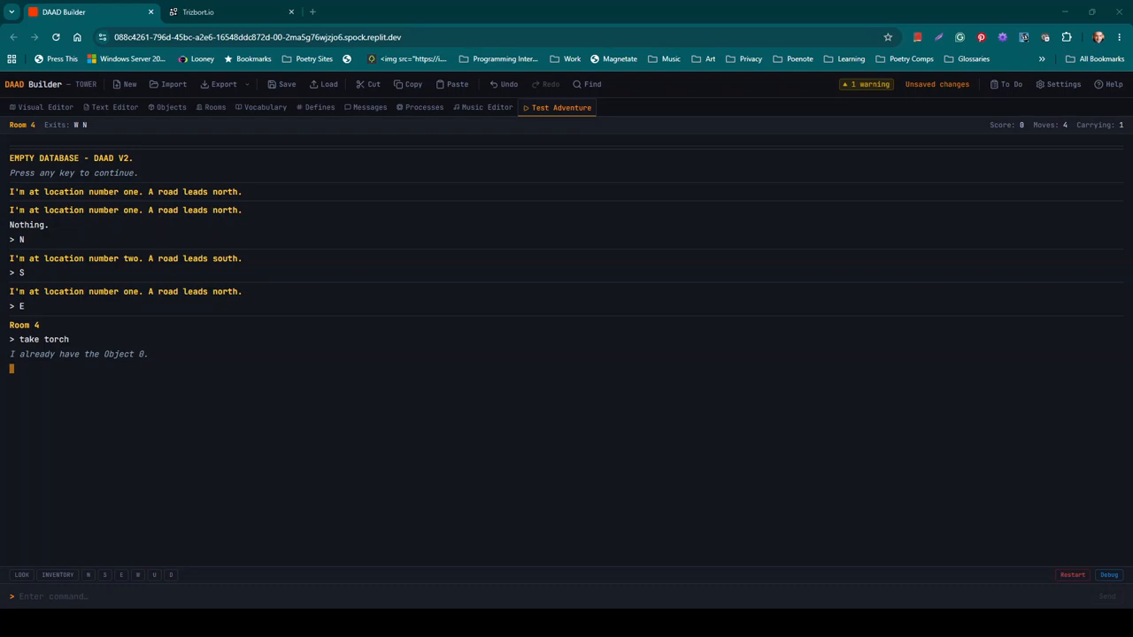
# Step: Add a new object to room #1 in the Objects editor and enter its Noun and Adjective fields
pyautogui.click(172, 107)
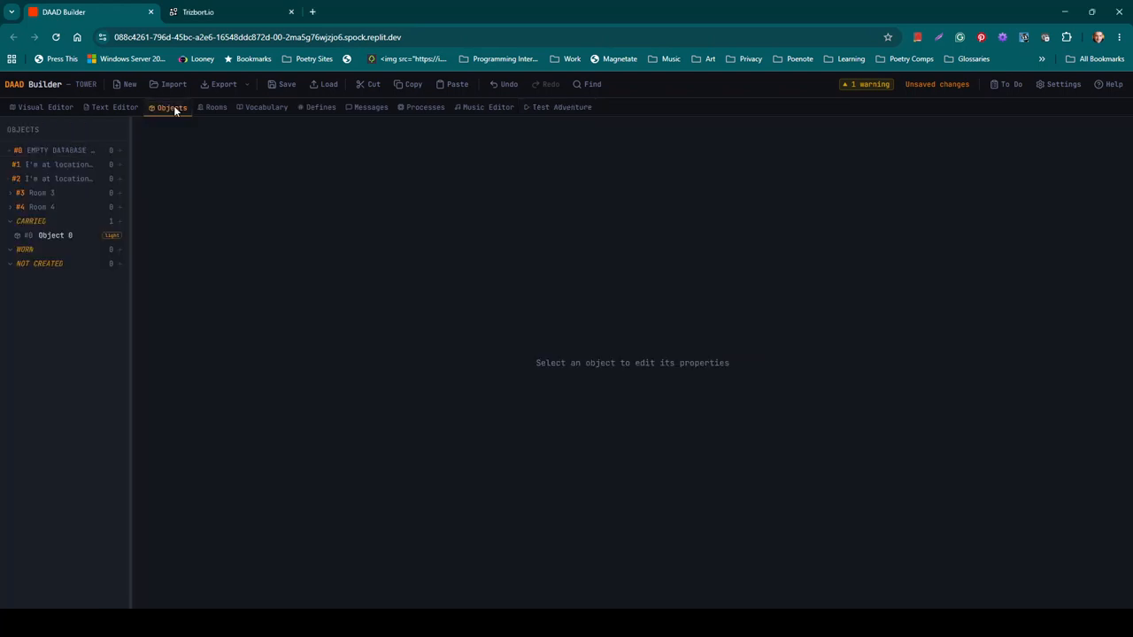
pyautogui.click(120, 165)
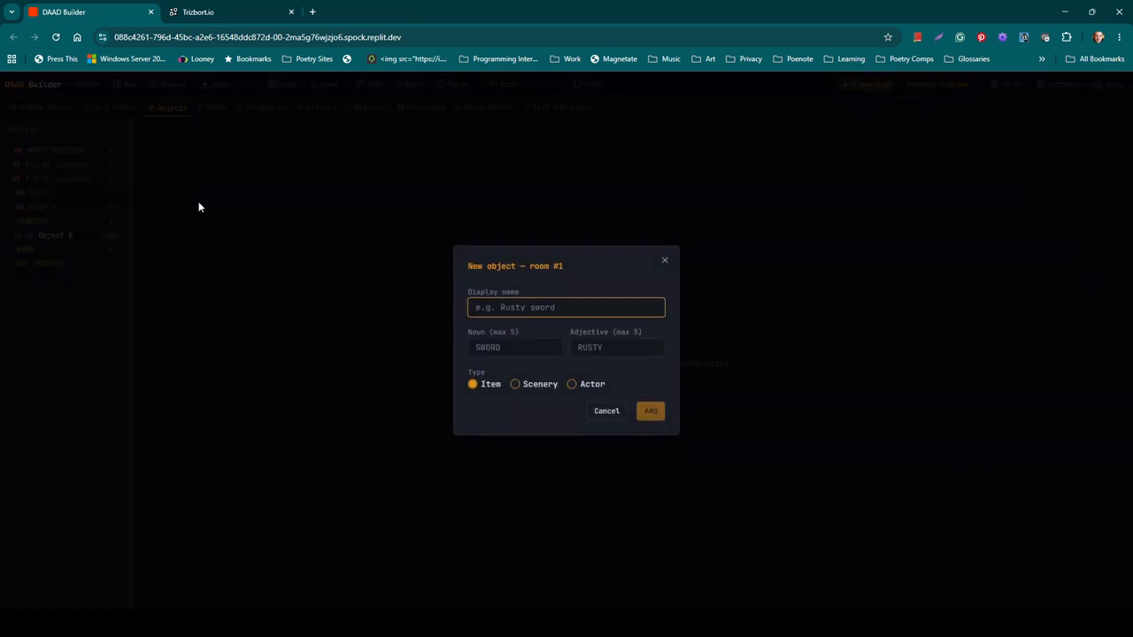
pyautogui.click(522, 346)
pyautogui.click(602, 352)
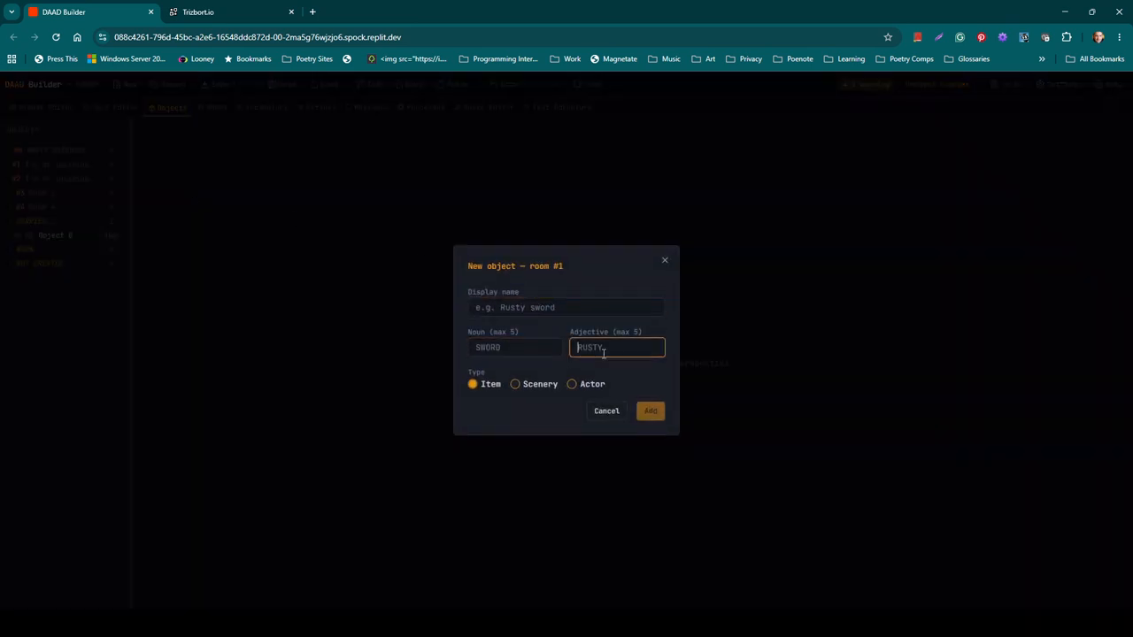